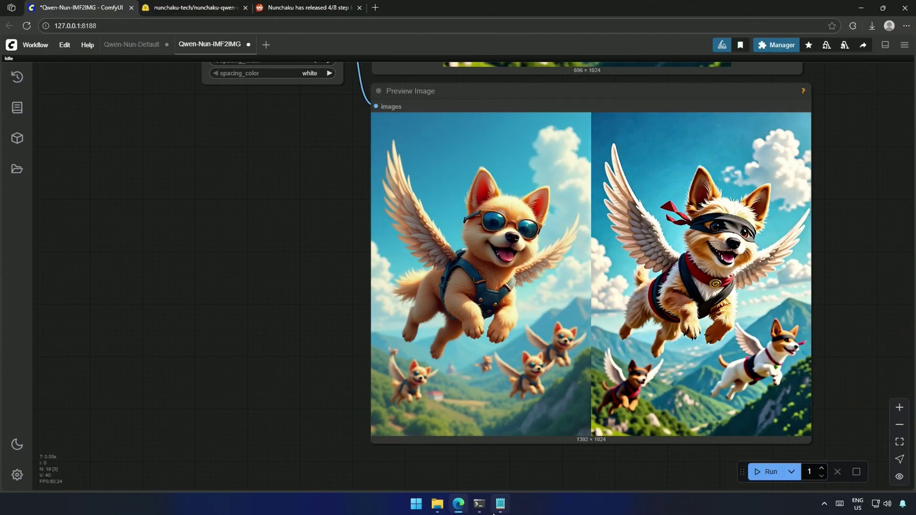
Bring up the running ComfyUI server console from the taskbar.
{"action": "left_click", "coordinate": [478, 505]}
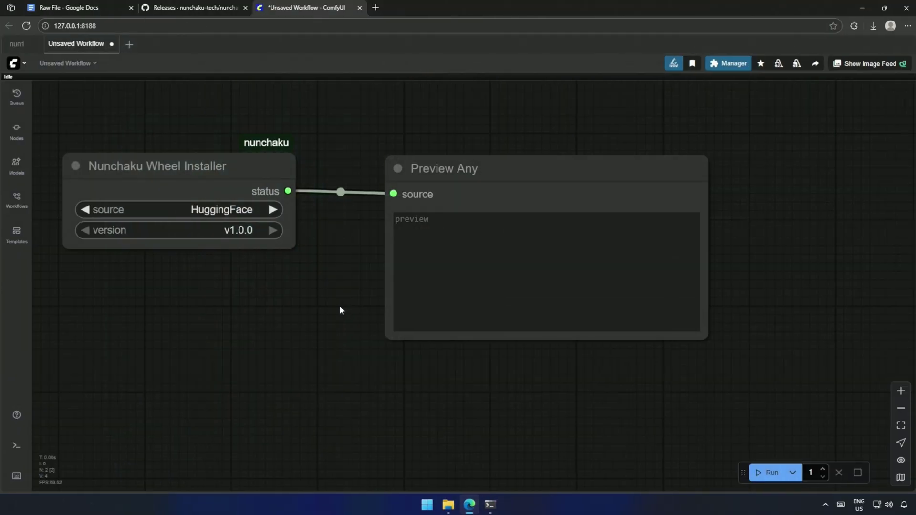
Run the HuggingFace v1.0.0 wheel install and inspect its pip failure message.
{"action": "left_click", "coordinate": [767, 473]}
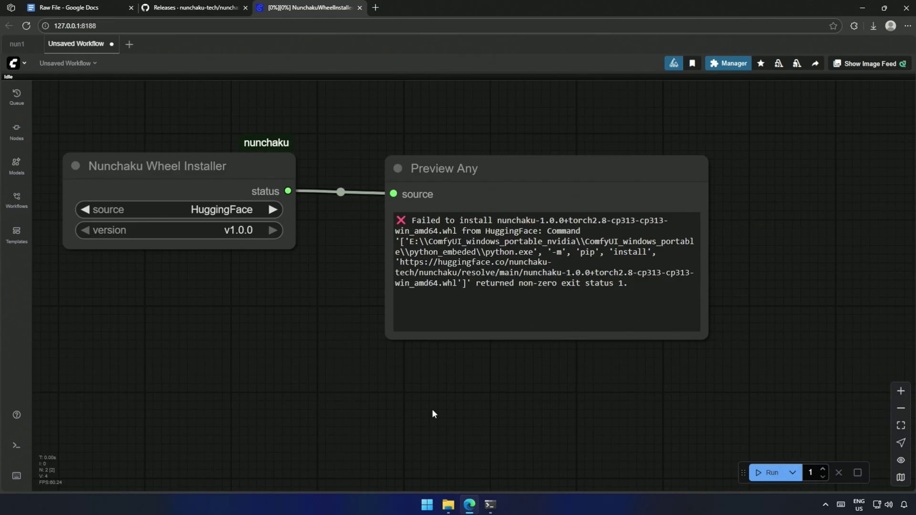
{"action": "scroll", "coordinate": [436, 399], "scroll_direction": "up", "scroll_amount": 3}
{"action": "left_click_drag", "start_coordinate": [477, 390], "coordinate": [423, 436]}
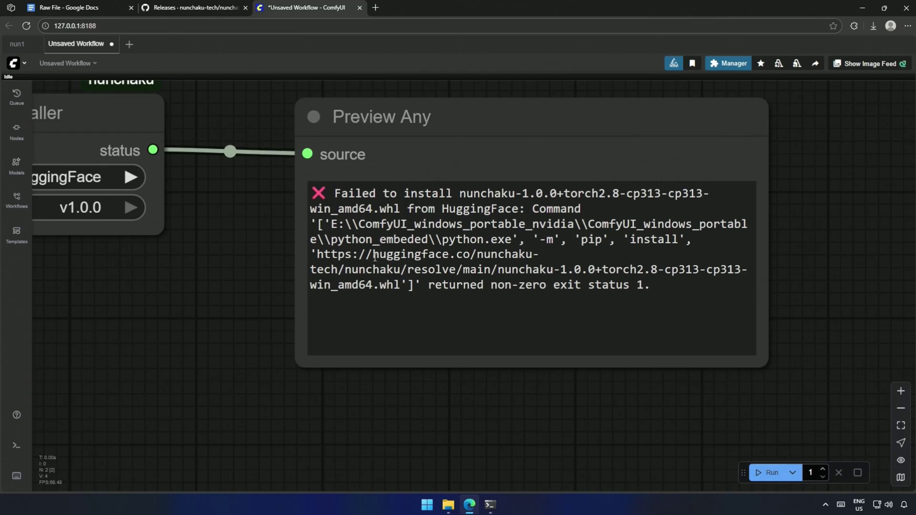
{"action": "mouse_move", "coordinate": [330, 193]}
{"action": "left_mouse_down"}
{"action": "mouse_move", "coordinate": [704, 191]}
{"action": "mouse_move", "coordinate": [588, 209]}
{"action": "left_mouse_up"}
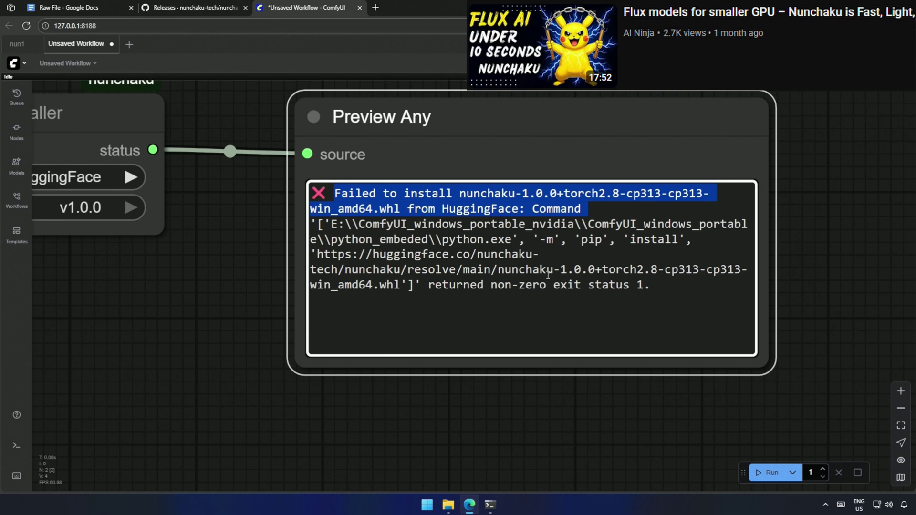
{"action": "left_click", "coordinate": [192, 368]}
{"action": "scroll", "coordinate": [192, 365], "scroll_direction": "down", "scroll_amount": 3}
Switch the Nunchaku Wheel Installer's download source to GitHub Release.
{"action": "left_click_drag", "start_coordinate": [165, 369], "coordinate": [313, 367]}
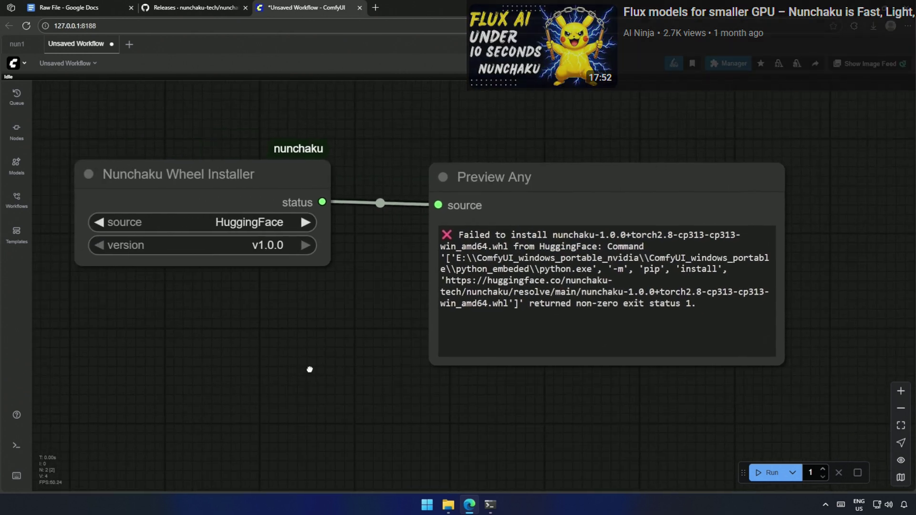
{"action": "left_click", "coordinate": [268, 222]}
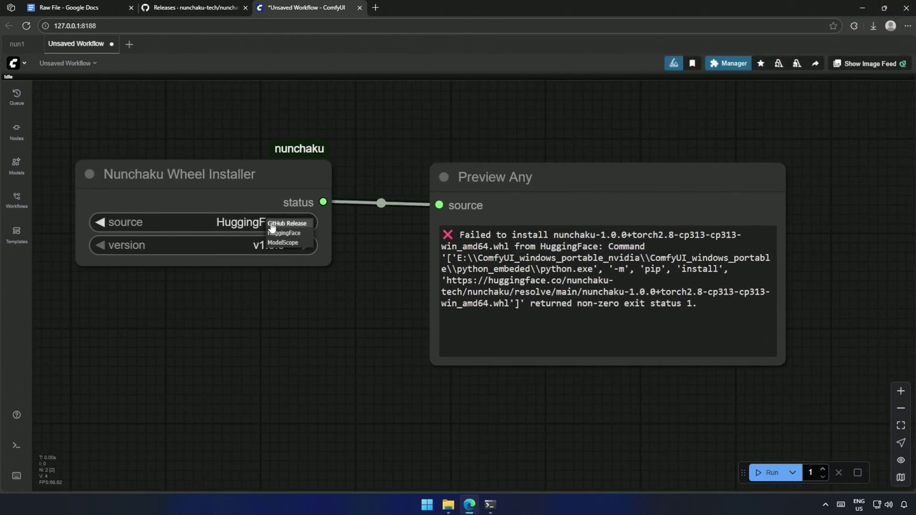
{"action": "left_click", "coordinate": [286, 223]}
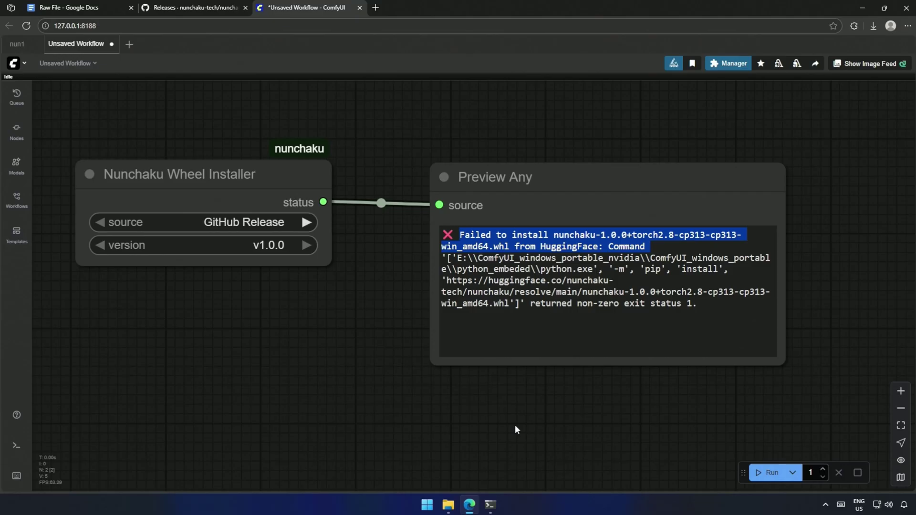
{"action": "left_click_drag", "start_coordinate": [515, 425], "coordinate": [490, 398]}
Rerun the installer via GitHub Release and expand the v1.0.0dev20250823 nightly's assets.
{"action": "left_click", "coordinate": [772, 473]}
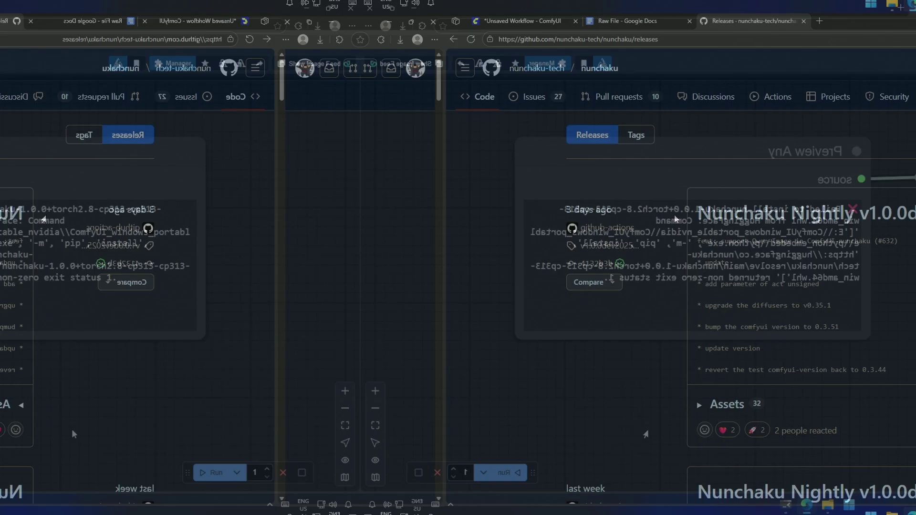
{"action": "double_click", "coordinate": [218, 208]}
{"action": "left_click_drag", "start_coordinate": [336, 215], "coordinate": [664, 214]}
{"action": "left_click", "coordinate": [501, 322]}
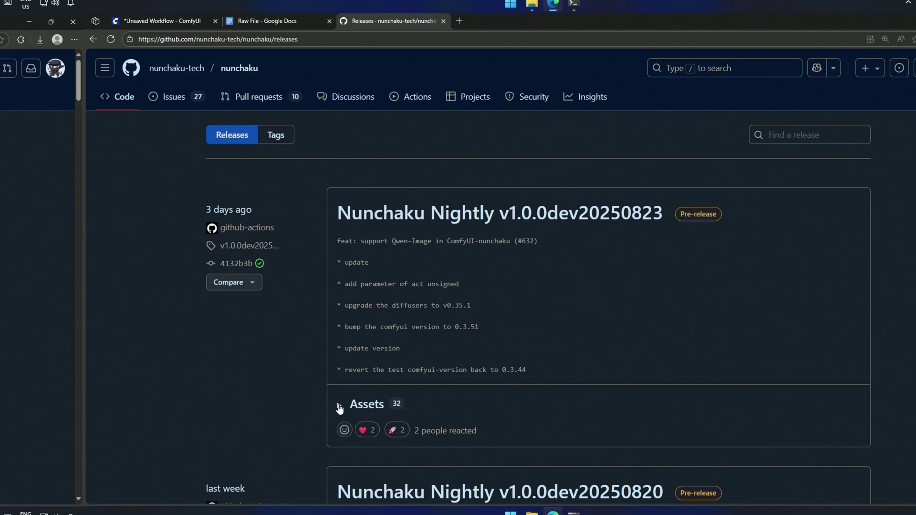
{"action": "left_click", "coordinate": [340, 406]}
{"action": "scroll", "coordinate": [295, 364], "scroll_direction": "down", "scroll_amount": 4}
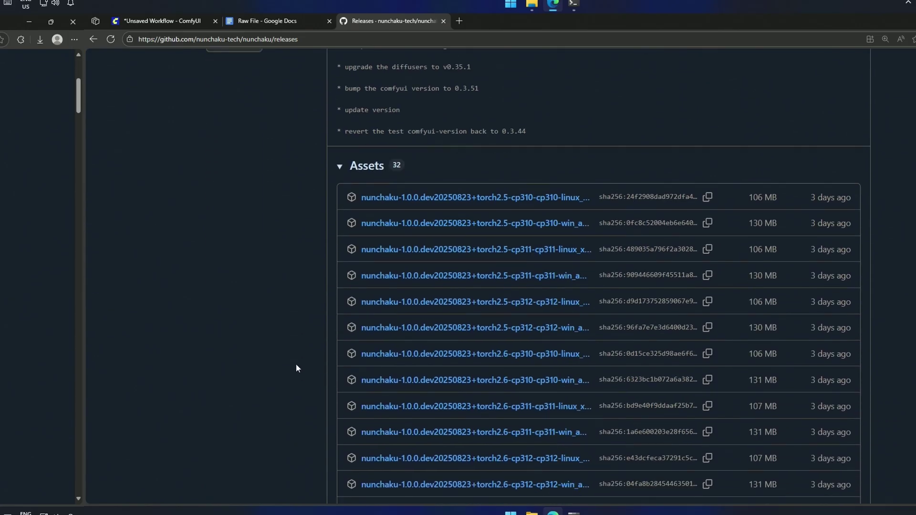
{"action": "scroll", "coordinate": [296, 364], "scroll_direction": "down", "scroll_amount": 5}
{"action": "scroll", "coordinate": [297, 362], "scroll_direction": "down", "scroll_amount": 3}
{"action": "scroll", "coordinate": [297, 362], "scroll_direction": "down", "scroll_amount": 3}
{"action": "scroll", "coordinate": [297, 363], "scroll_direction": "down", "scroll_amount": 3}
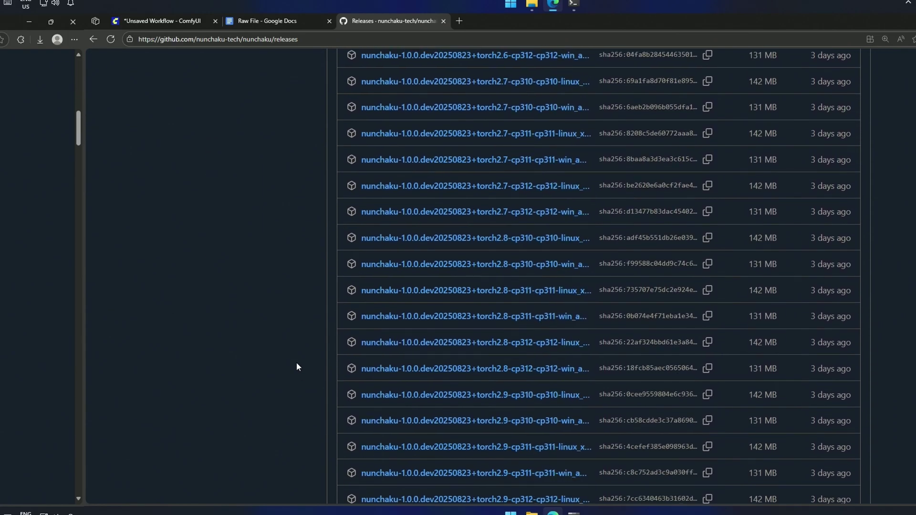
{"action": "scroll", "coordinate": [297, 366], "scroll_direction": "down", "scroll_amount": 3}
{"action": "scroll", "coordinate": [296, 367], "scroll_direction": "up", "scroll_amount": 4}
{"action": "scroll", "coordinate": [297, 365], "scroll_direction": "up", "scroll_amount": 5}
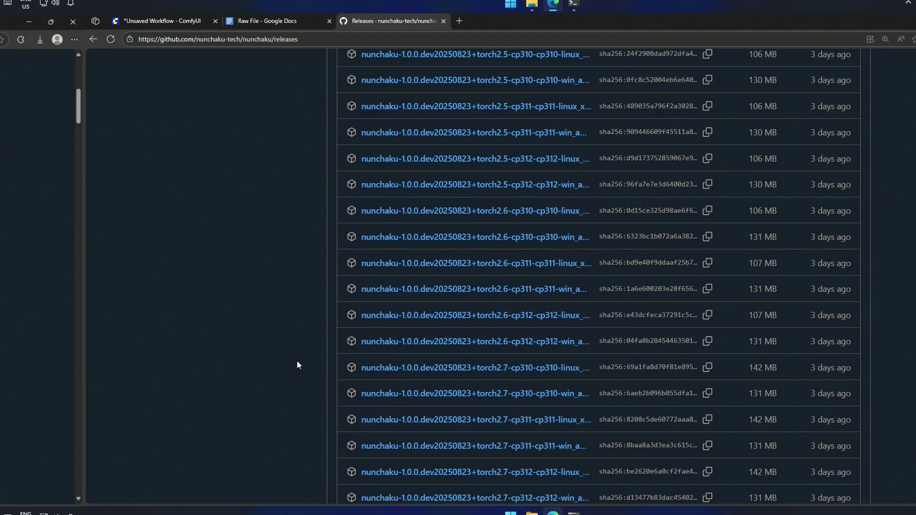
{"action": "scroll", "coordinate": [297, 365], "scroll_direction": "up", "scroll_amount": 3}
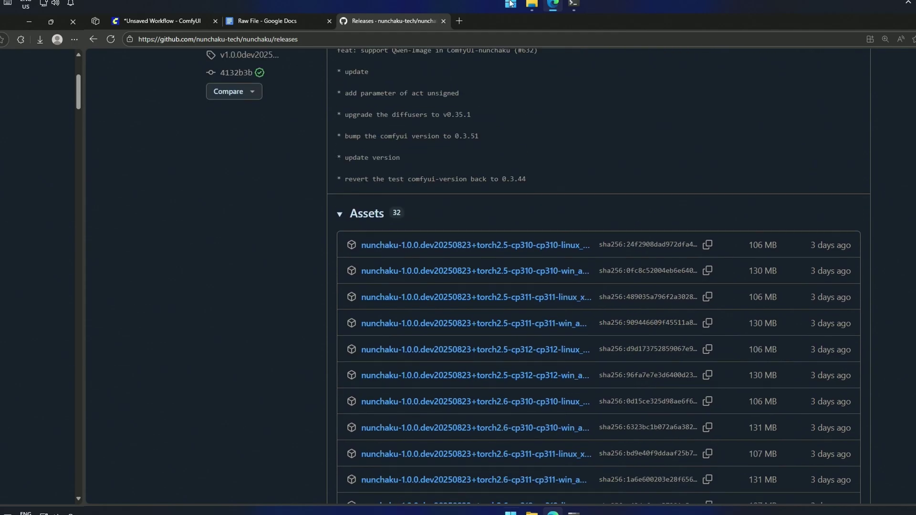
Confirm Python 3.13.6 with python.exe -V and ComfyUI's About page, opening the 0.3.52 releases.
{"action": "left_click", "coordinate": [531, 5]}
{"action": "left_click", "coordinate": [501, 140]}
{"action": "type", "text": "cm"}
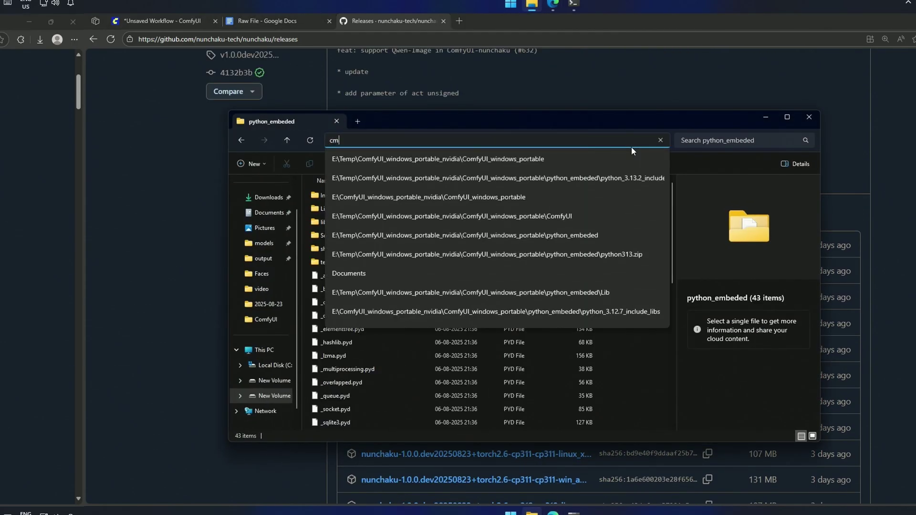
{"action": "type", "text": "d"}
{"action": "key", "text": "Return"}
{"action": "type", "text": "pyth"}
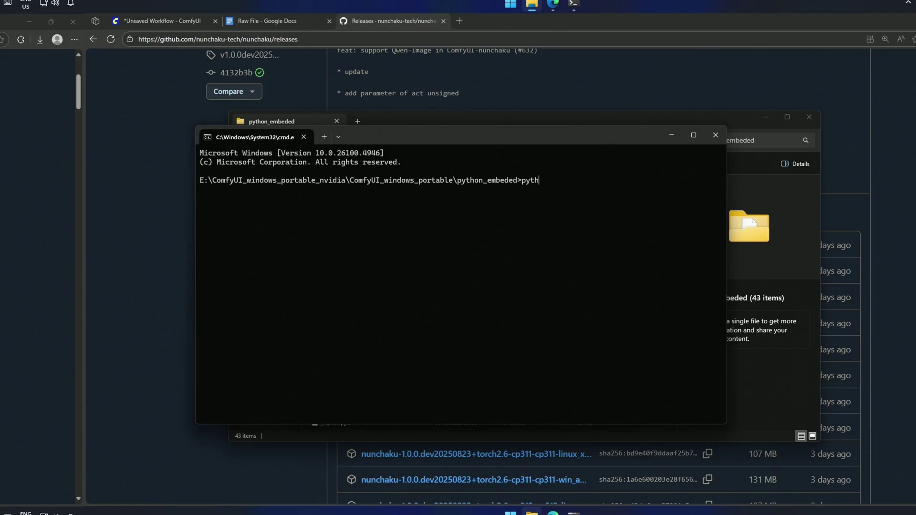
{"action": "type", "text": "on.exe -"}
{"action": "type", "text": "V"}
{"action": "key", "text": "Return"}
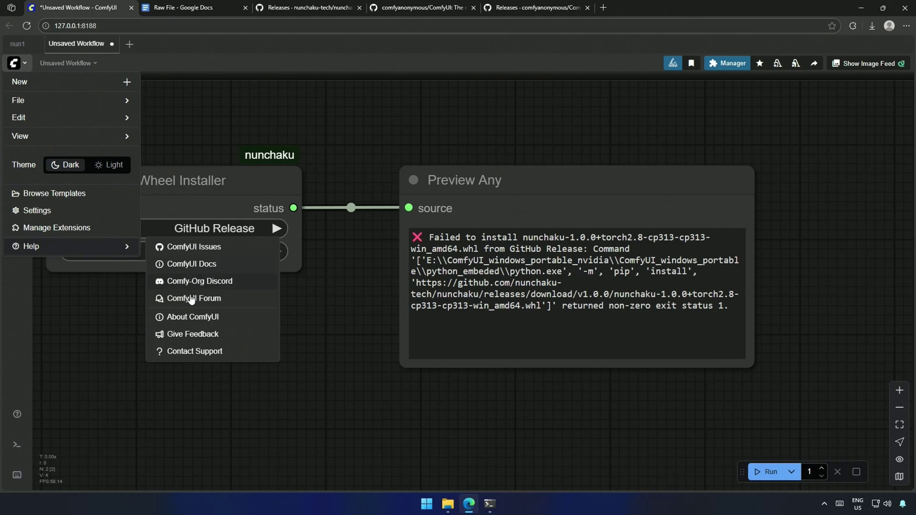
{"action": "left_click", "coordinate": [188, 321]}
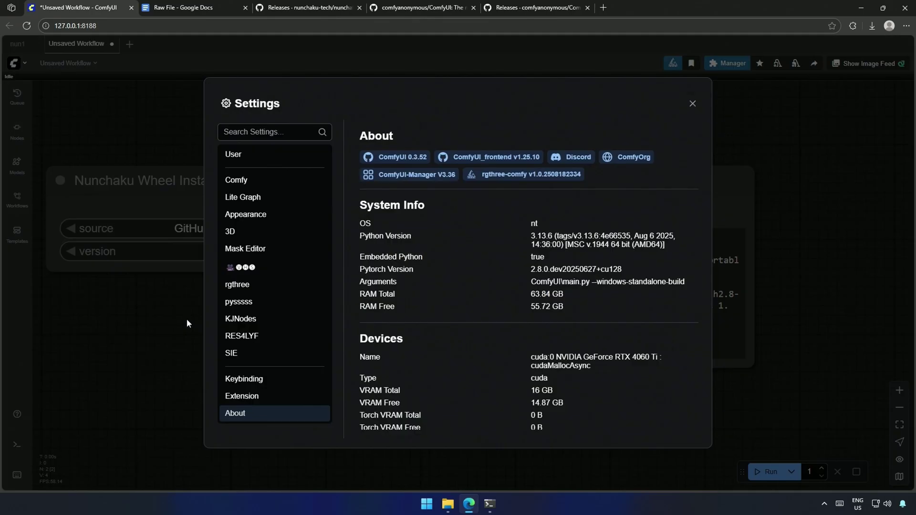
{"action": "left_click", "coordinate": [402, 157]}
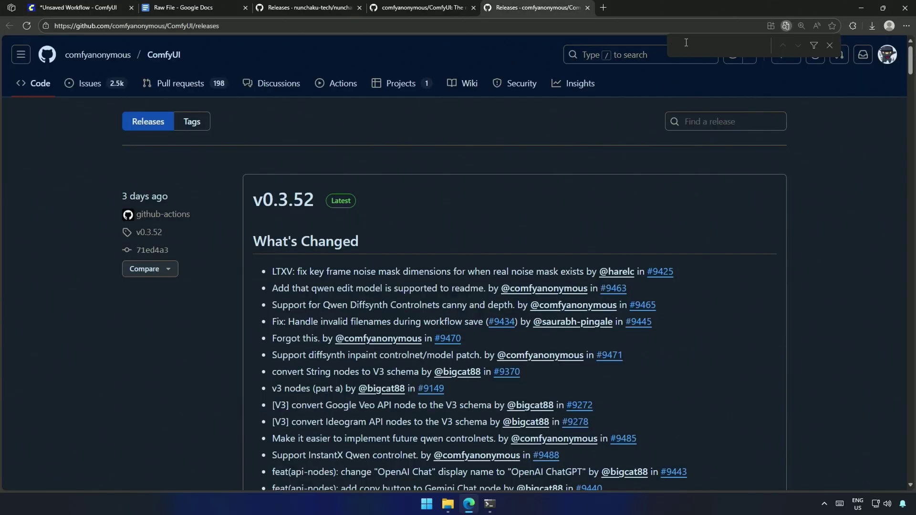
{"action": "type", "text": "3.13"}
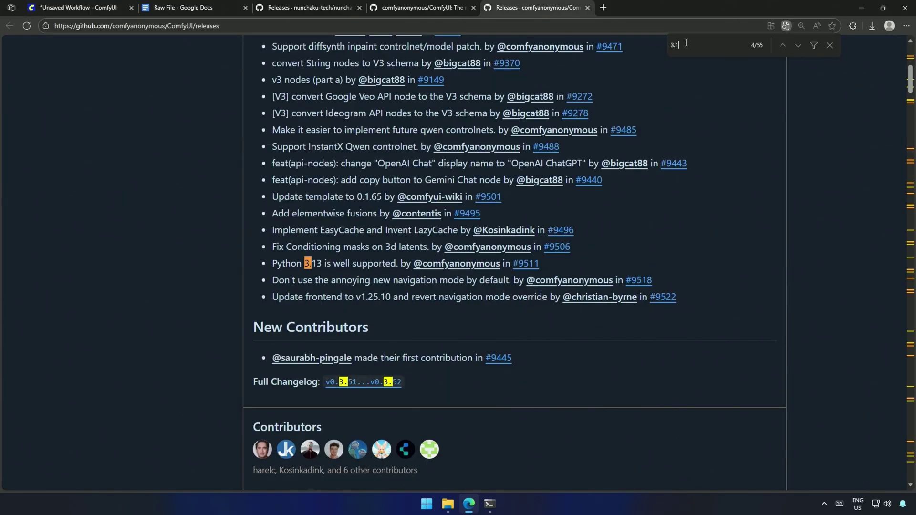
Find the Python 3.13 note, then save the v0.3.49 ComfyUI_windows_portable_nvidia.7z package.
{"action": "left_click_drag", "start_coordinate": [272, 263], "coordinate": [506, 264]}
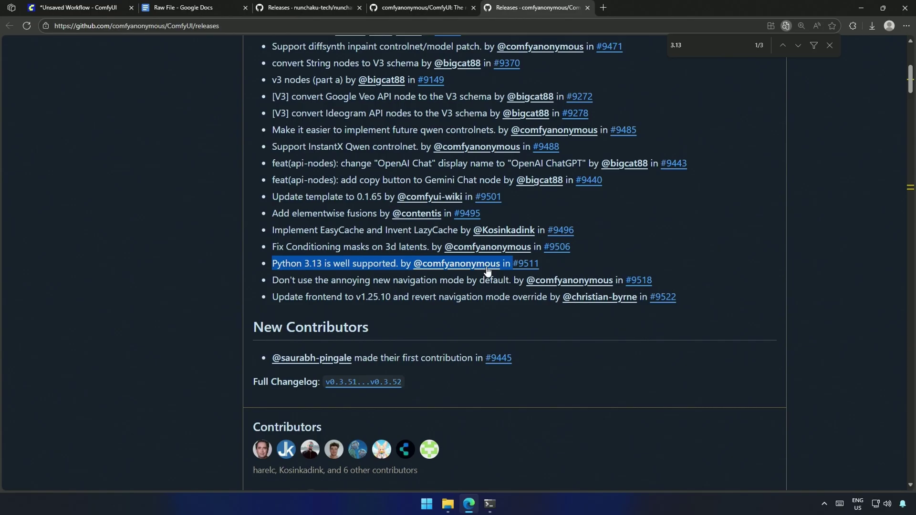
{"action": "scroll", "coordinate": [394, 272], "scroll_direction": "up", "scroll_amount": 4}
{"action": "scroll", "coordinate": [510, 173], "scroll_direction": "down", "scroll_amount": 2}
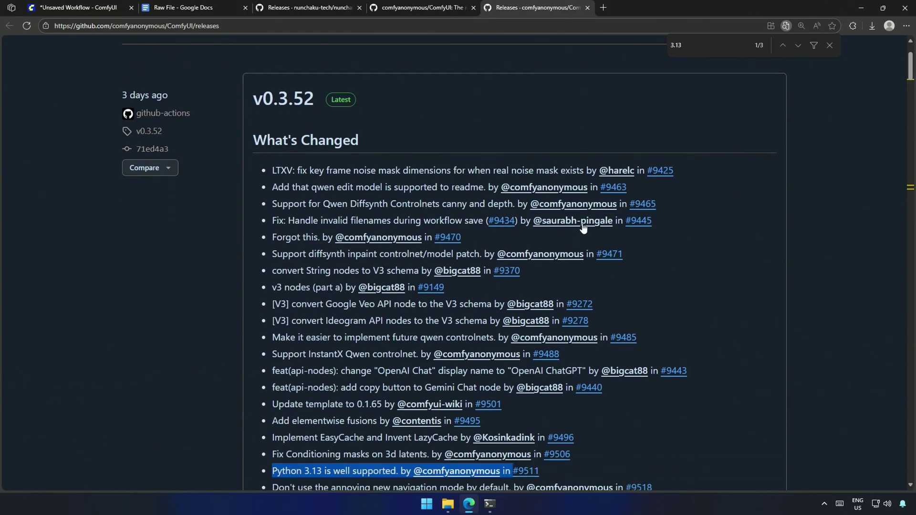
{"action": "scroll", "coordinate": [644, 337], "scroll_direction": "down", "scroll_amount": 3}
{"action": "left_click", "coordinate": [662, 338]}
{"action": "scroll", "coordinate": [501, 272], "scroll_direction": "down", "scroll_amount": 5}
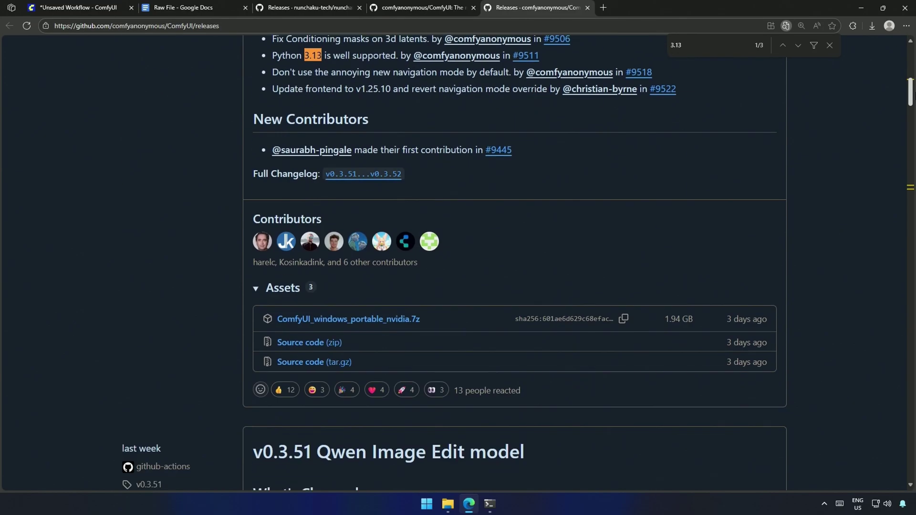
{"action": "scroll", "coordinate": [502, 271], "scroll_direction": "down", "scroll_amount": 5}
{"action": "scroll", "coordinate": [501, 272], "scroll_direction": "down", "scroll_amount": 5}
{"action": "scroll", "coordinate": [501, 272], "scroll_direction": "down", "scroll_amount": 5}
{"action": "scroll", "coordinate": [501, 272], "scroll_direction": "down", "scroll_amount": 5}
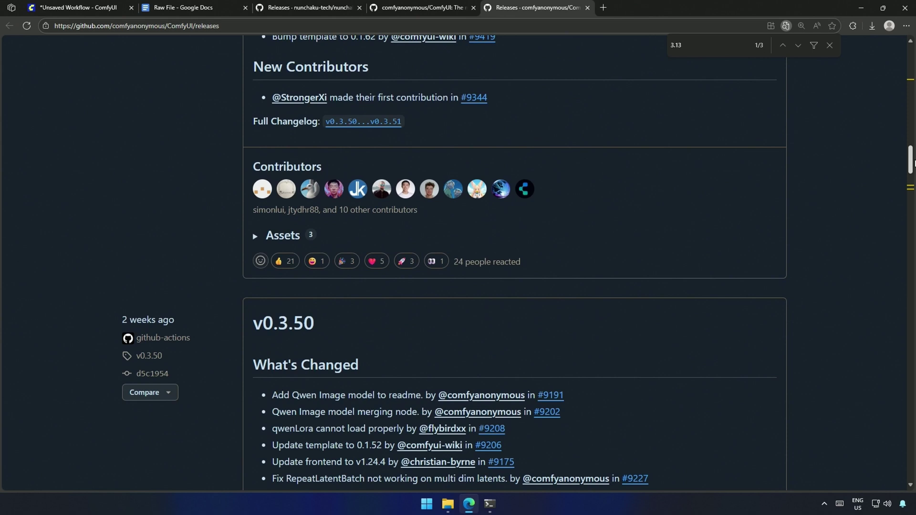
{"action": "scroll", "coordinate": [501, 272], "scroll_direction": "down", "scroll_amount": 5}
{"action": "scroll", "coordinate": [501, 272], "scroll_direction": "down", "scroll_amount": 3}
{"action": "scroll", "coordinate": [501, 272], "scroll_direction": "down", "scroll_amount": 3}
{"action": "left_click_drag", "start_coordinate": [911, 192], "coordinate": [912, 221]}
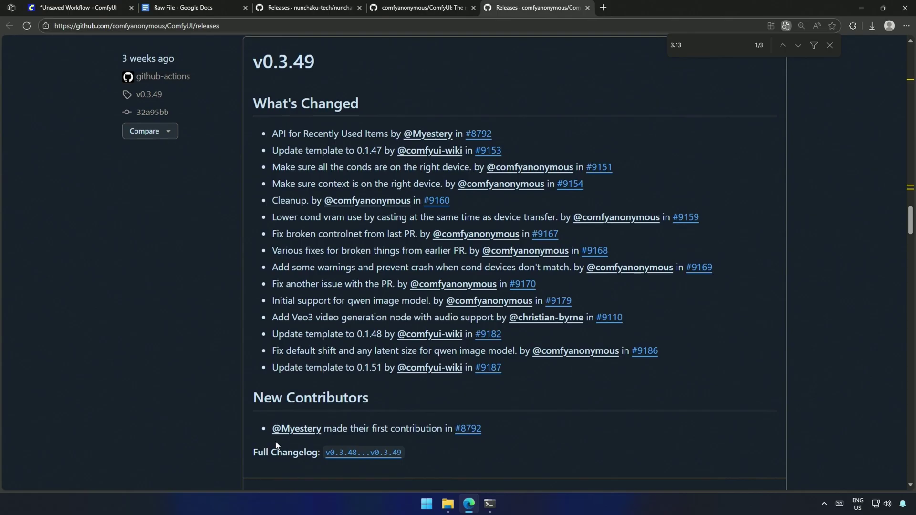
{"action": "scroll", "coordinate": [277, 442], "scroll_direction": "down", "scroll_amount": 2}
{"action": "scroll", "coordinate": [275, 439], "scroll_direction": "down", "scroll_amount": 1}
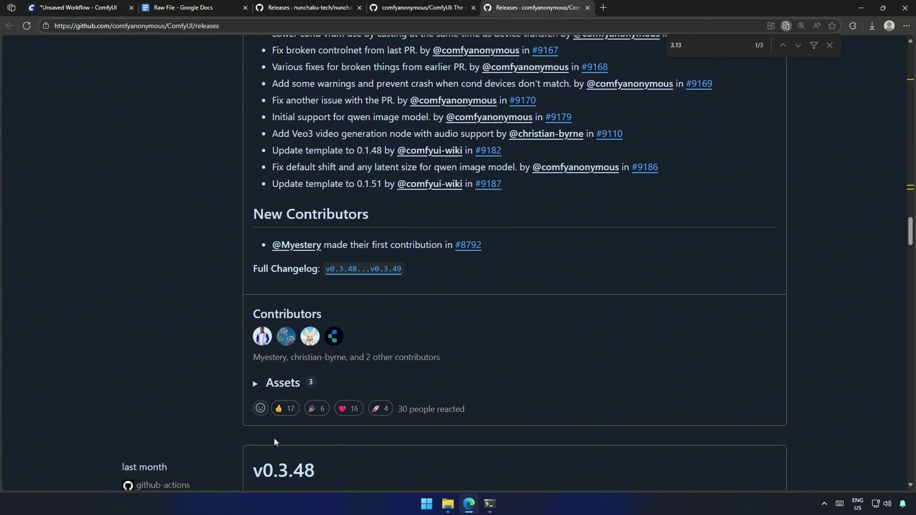
{"action": "left_click", "coordinate": [255, 383]}
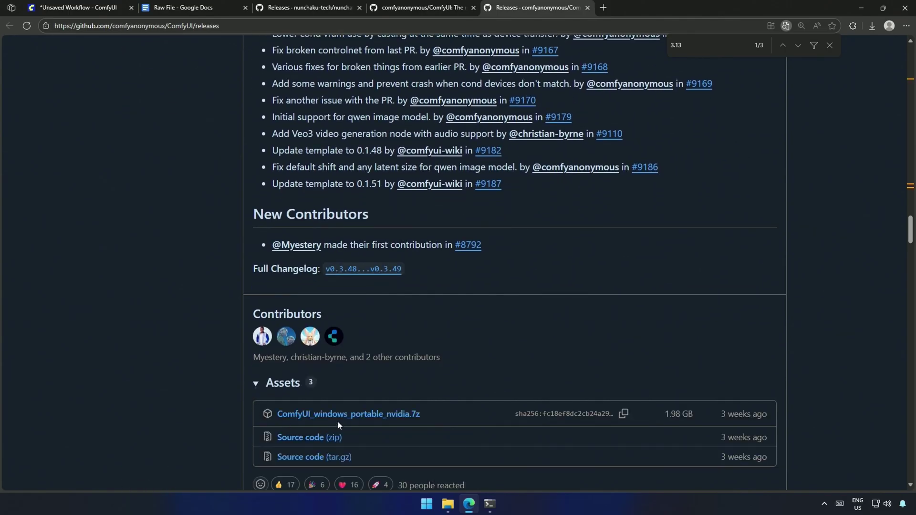
{"action": "left_click", "coordinate": [353, 416]}
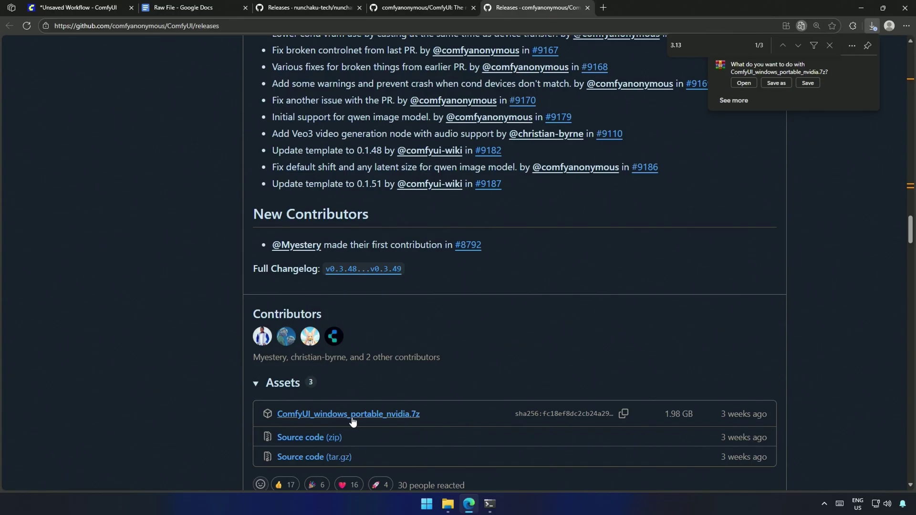
{"action": "left_click", "coordinate": [776, 83]}
{"action": "left_click", "coordinate": [830, 454]}
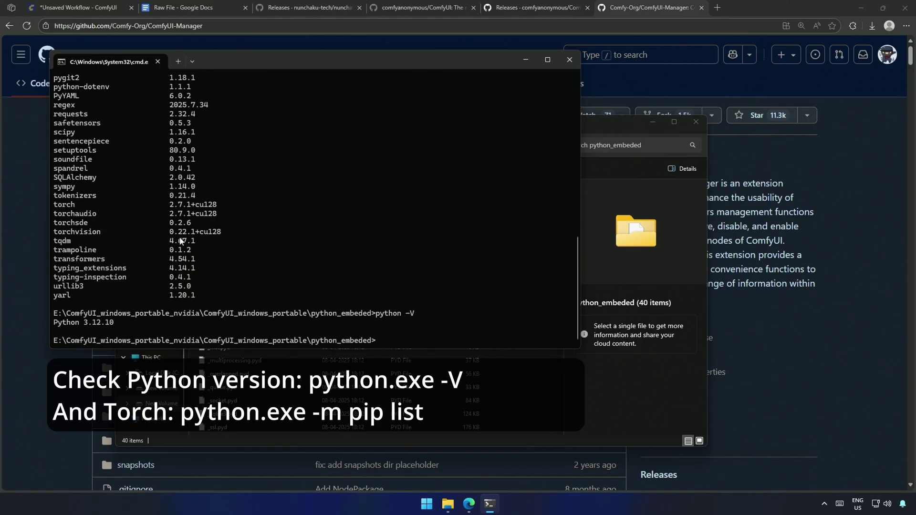
{"action": "left_click_drag", "start_coordinate": [171, 204], "coordinate": [194, 204]}
{"action": "left_click_drag", "start_coordinate": [84, 322], "coordinate": [101, 323]}
Search the Nunchaku releases page for the torch2.7 wheel builds.
{"action": "left_click", "coordinate": [308, 7]}
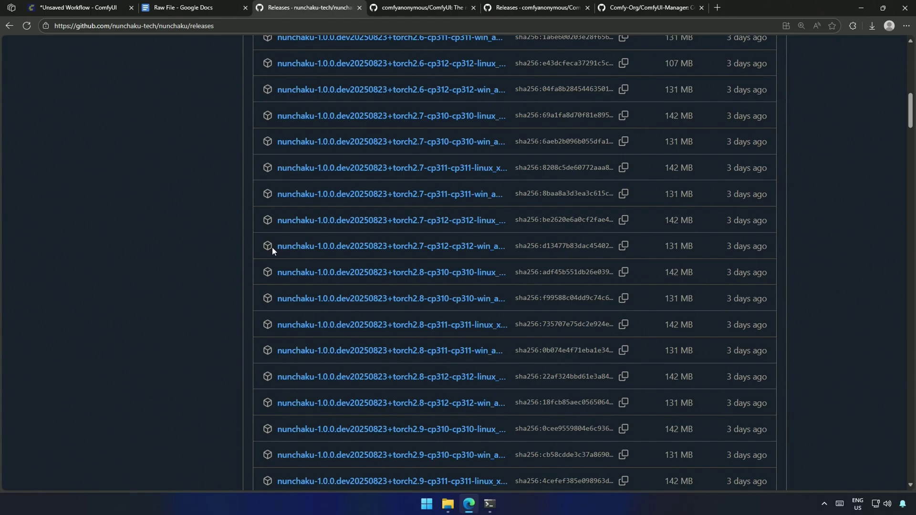
{"action": "left_click_drag", "start_coordinate": [276, 246], "coordinate": [410, 254]}
{"action": "key", "text": "ctrl+c"}
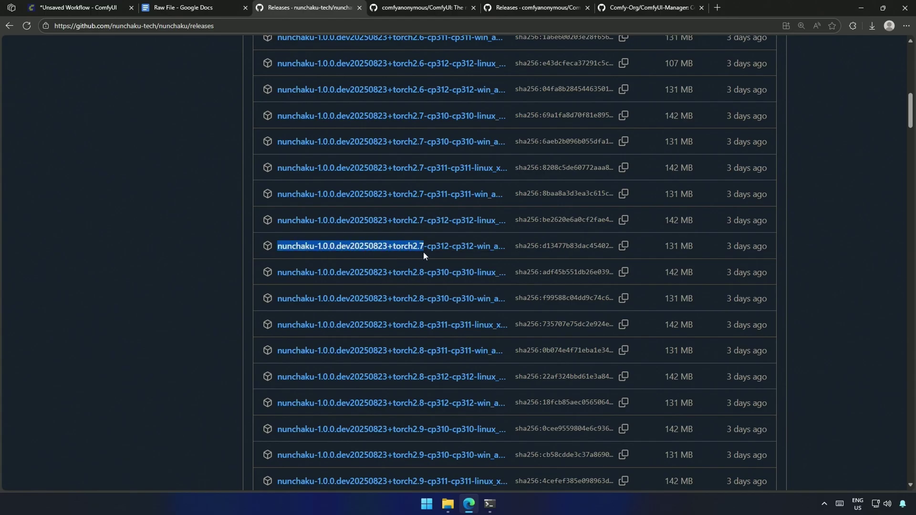
{"action": "key", "text": "ctrl+f"}
{"action": "key", "text": "ctrl+v"}
Recheck the terminal's Python version 3.12 before returning to the releases.
{"action": "left_click", "coordinate": [489, 503]}
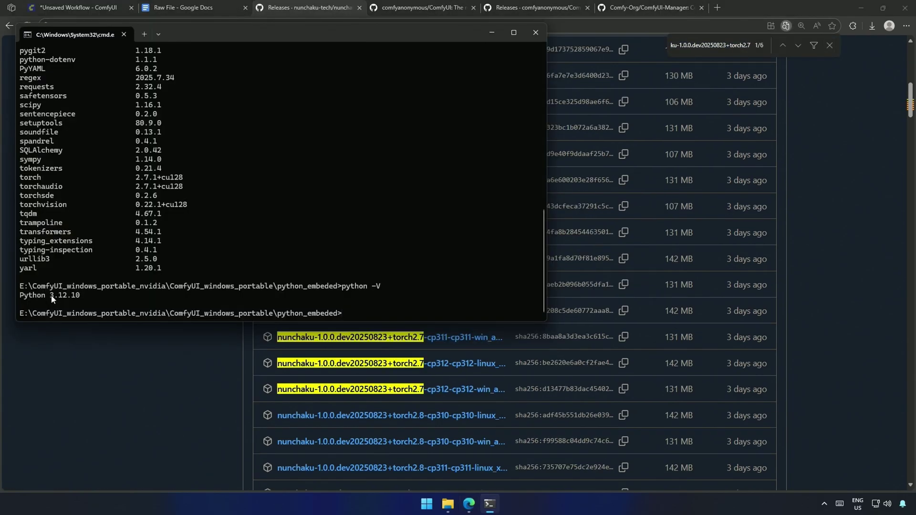
{"action": "left_click_drag", "start_coordinate": [51, 296], "coordinate": [68, 300]}
{"action": "left_click", "coordinate": [223, 384]}
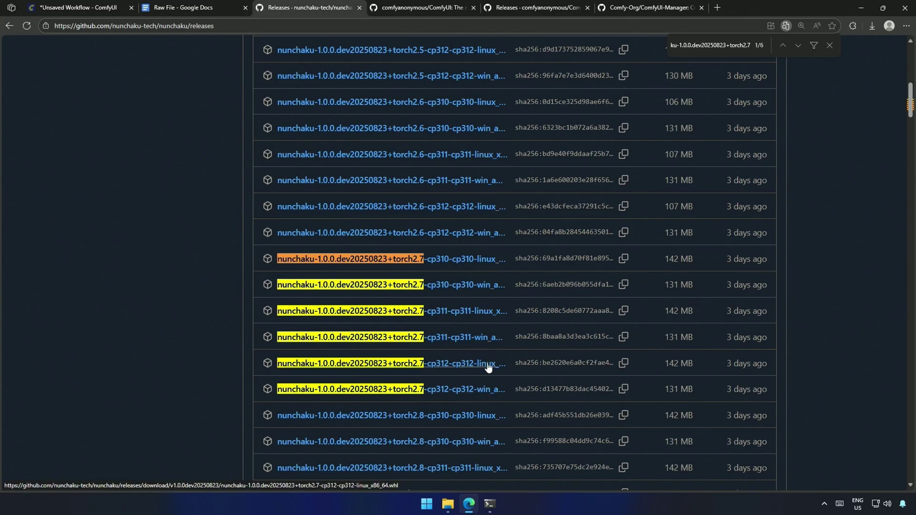
Download the torch2.7 cp312 Windows wheel and save it into python_embeded.
{"action": "left_click", "coordinate": [480, 390]}
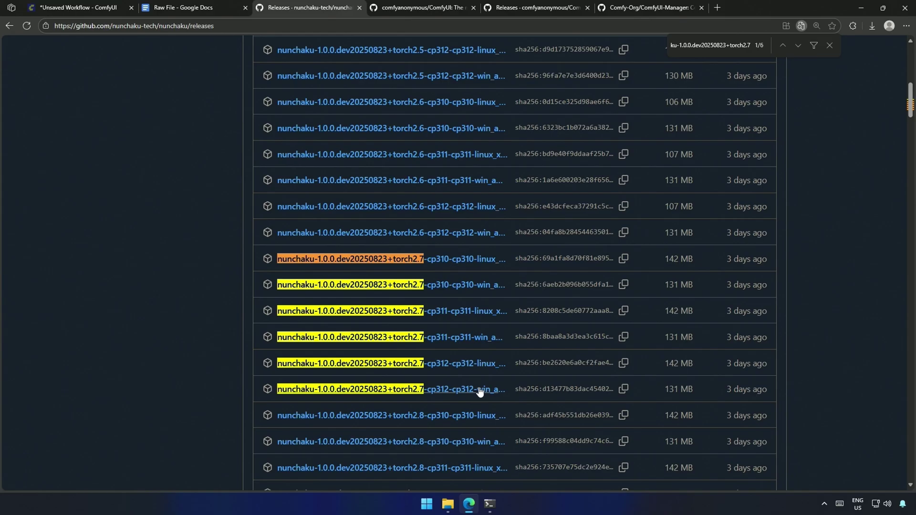
{"action": "left_click", "coordinate": [773, 90]}
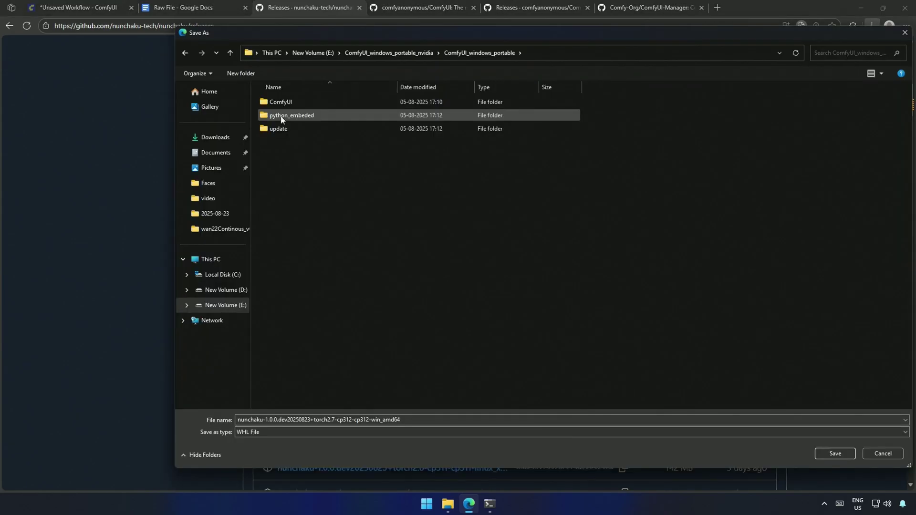
{"action": "double_click", "coordinate": [286, 115]}
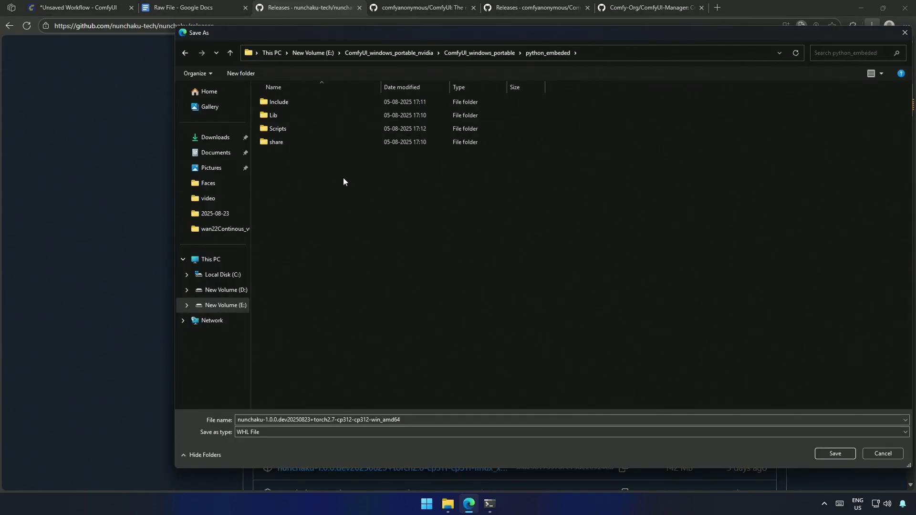
{"action": "left_click", "coordinate": [836, 453]}
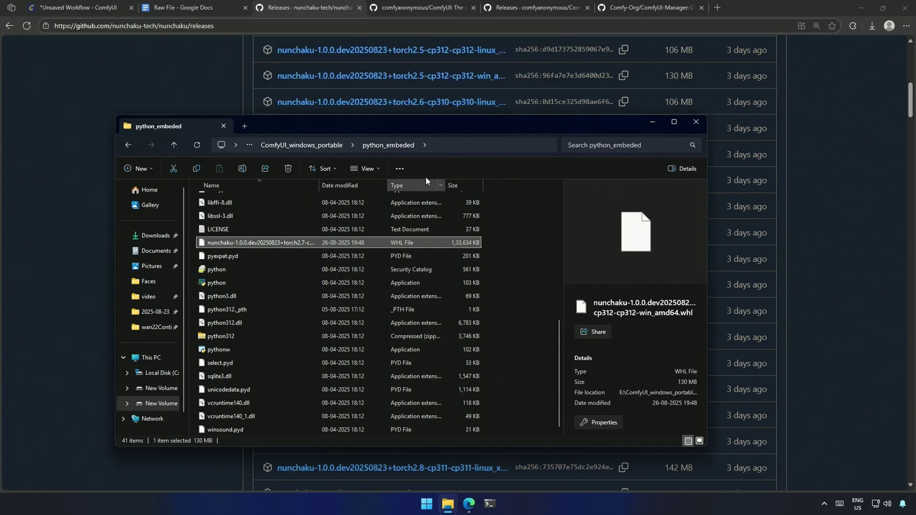
Pip-install the nunchaku torch2.7-cp312 wheel with embedded Python from a python_embeded prompt.
{"action": "left_click", "coordinate": [451, 144]}
{"action": "type", "text": "cmd"}
{"action": "key", "text": "Return"}
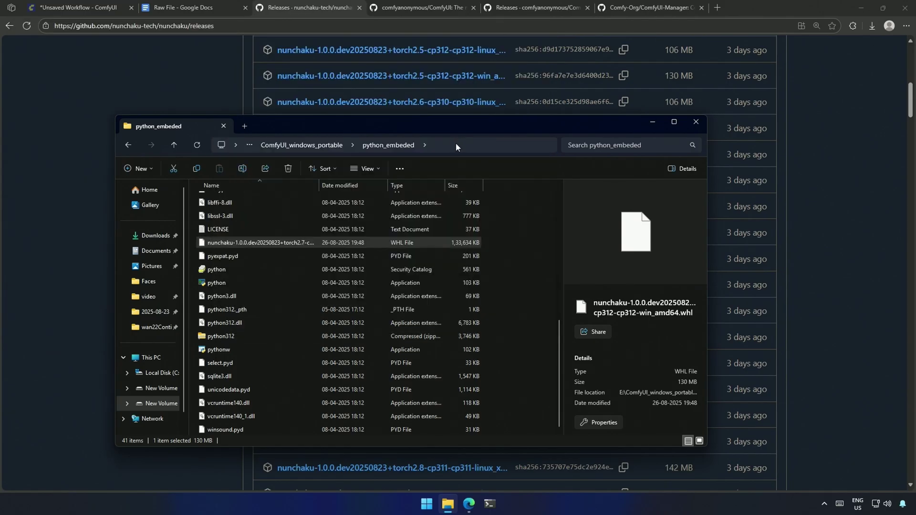
{"action": "type", "text": ".\\python.exe -I -m pip install"}
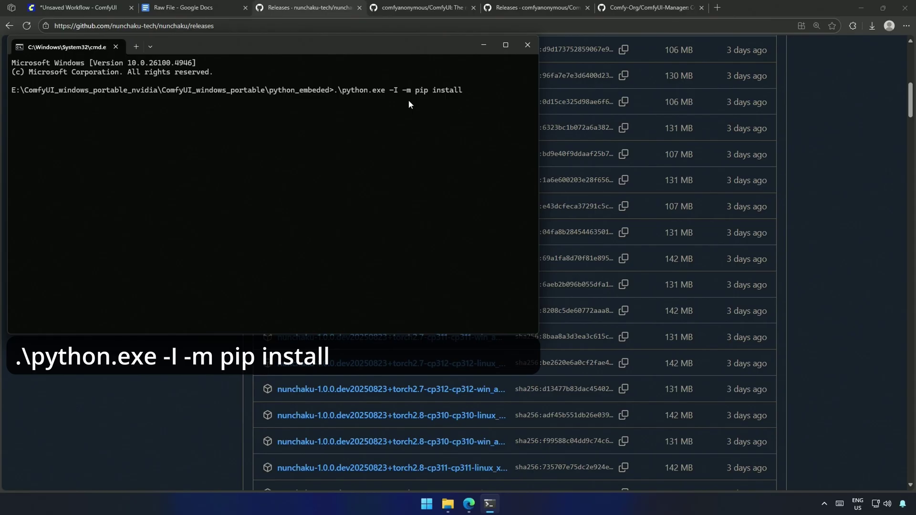
{"action": "left_click", "coordinate": [448, 503]}
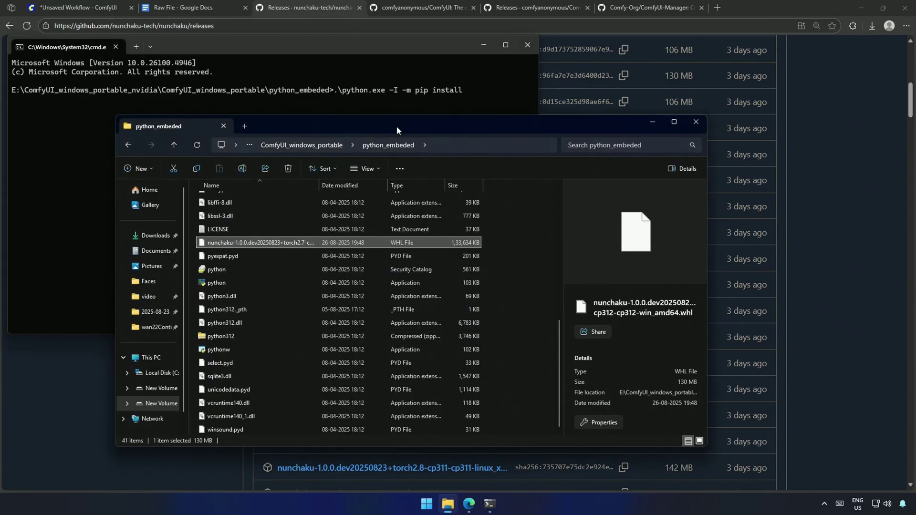
{"action": "left_click", "coordinate": [473, 97]}
{"action": "type", "text": "nun"}
{"action": "key", "text": "Tab"}
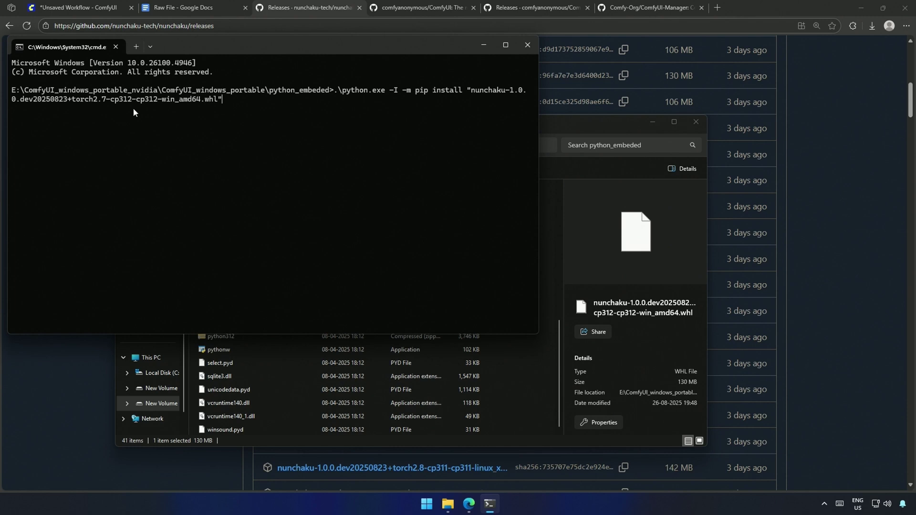
{"action": "key", "text": "Return"}
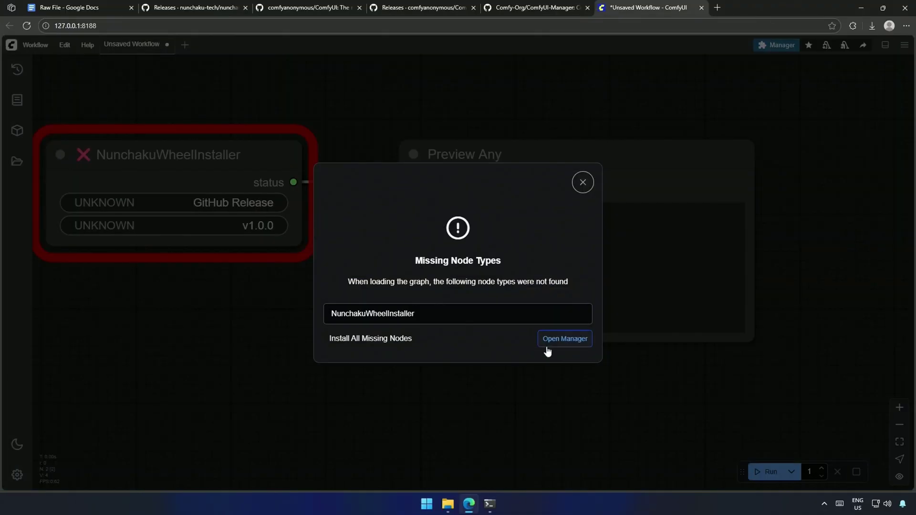
Install the missing ComfyUI-nunchaku pack via Manager and search the canvas for 'nun' nodes.
{"action": "left_click", "coordinate": [565, 338]}
{"action": "left_click", "coordinate": [319, 336]}
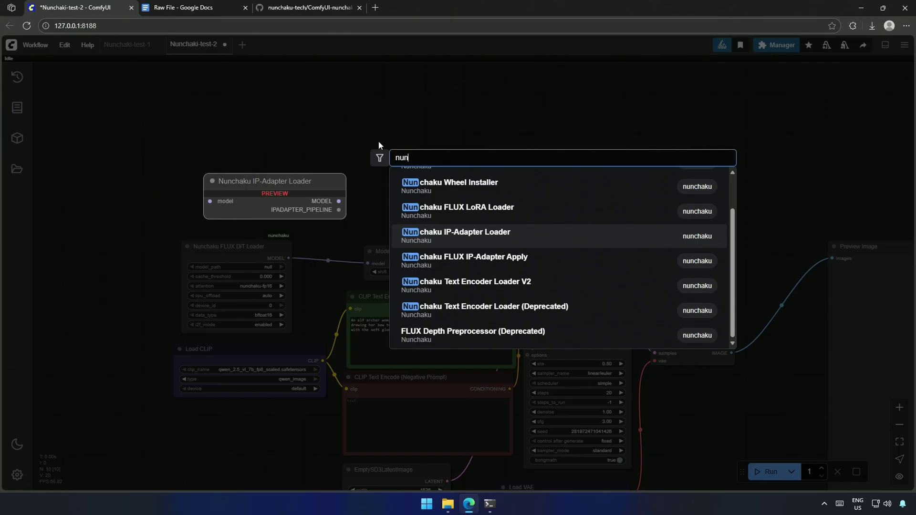
{"action": "scroll", "coordinate": [458, 236], "scroll_direction": "up", "scroll_amount": 1}
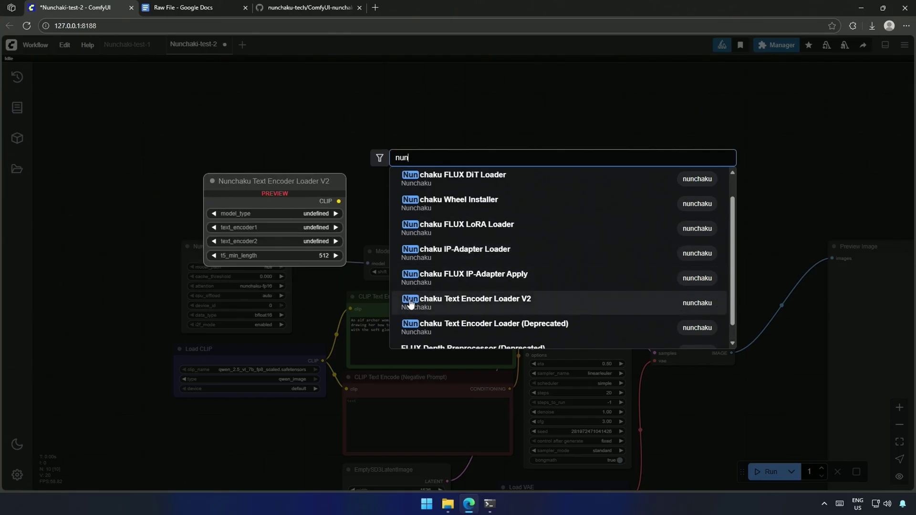
{"action": "scroll", "coordinate": [442, 338], "scroll_direction": "up", "scroll_amount": 1}
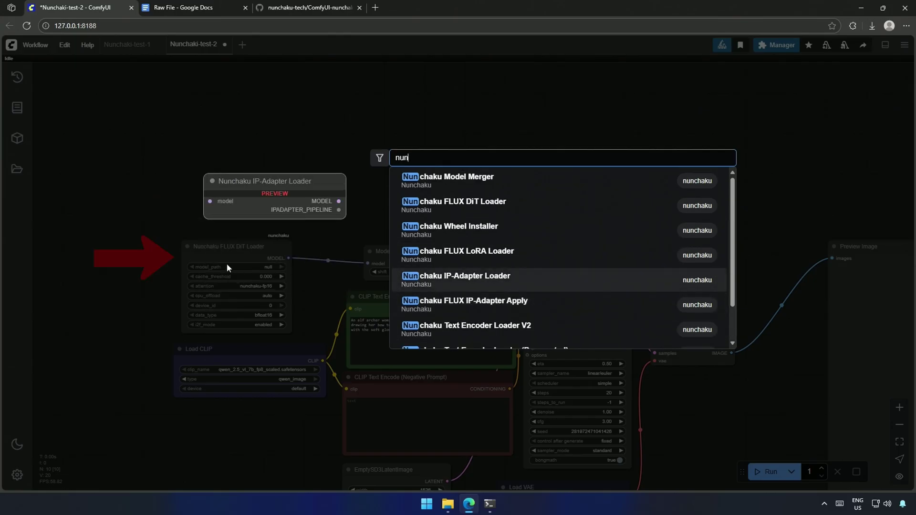
{"action": "left_click", "coordinate": [209, 253]}
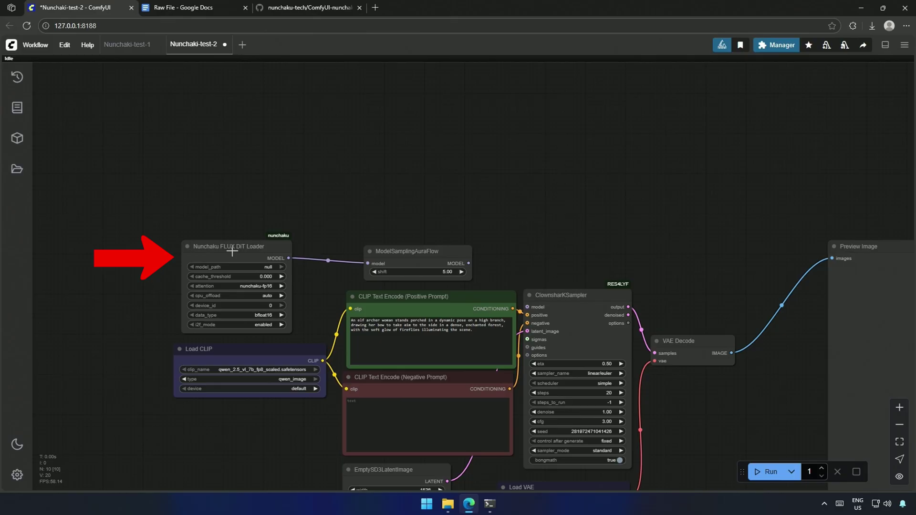
{"action": "double_click", "coordinate": [329, 161]}
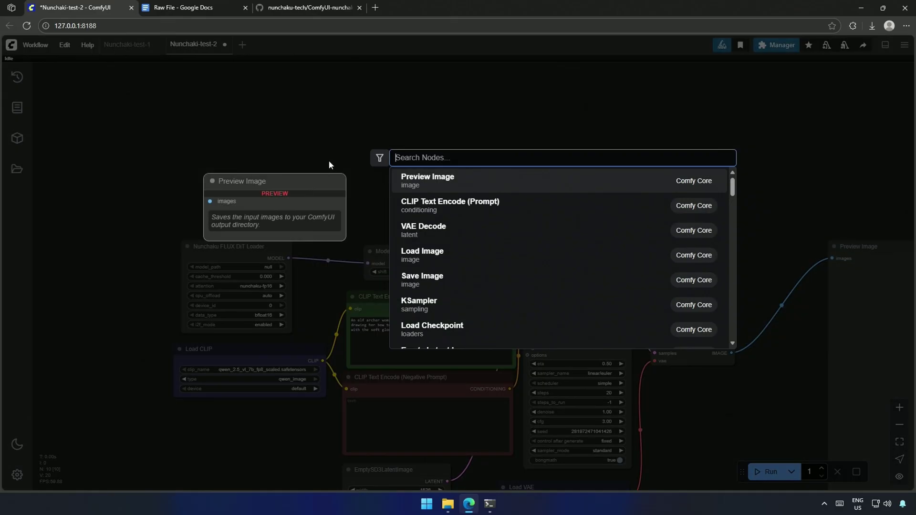
{"action": "type", "text": "nun"}
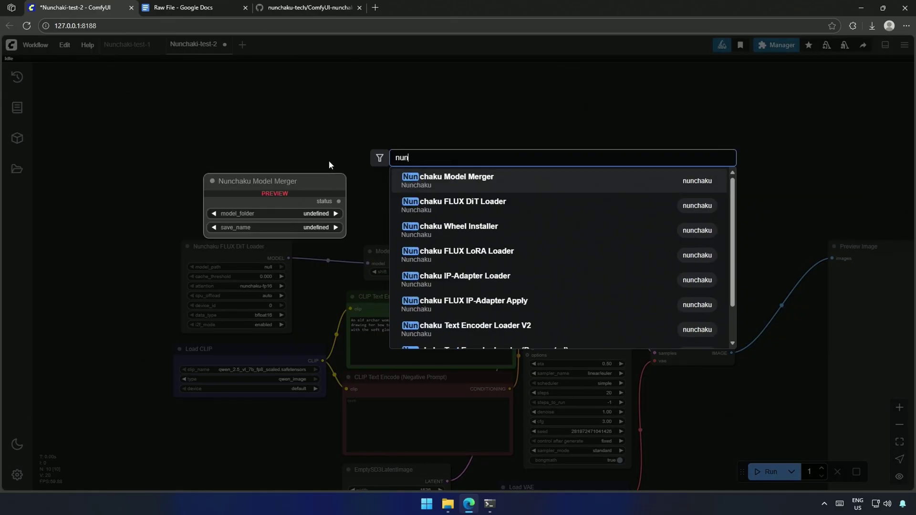
{"action": "scroll", "coordinate": [538, 291], "scroll_direction": "down", "scroll_amount": 2}
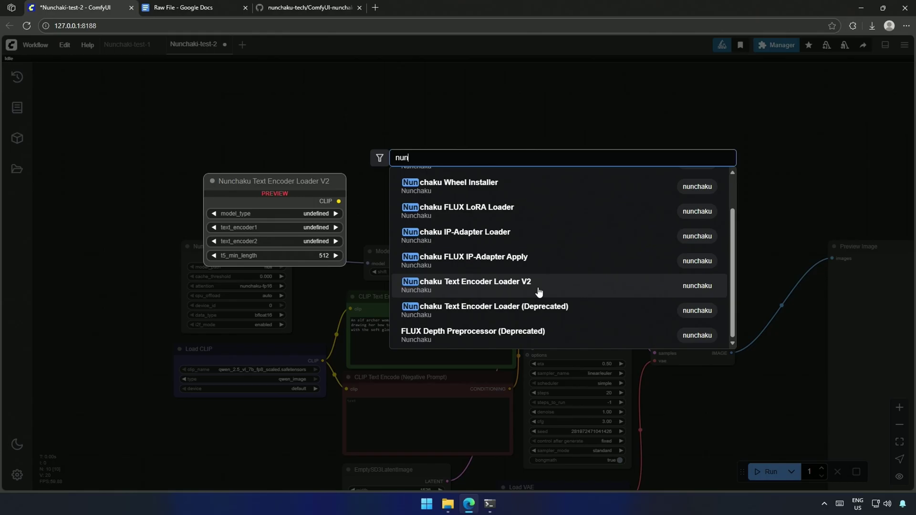
{"action": "scroll", "coordinate": [539, 292], "scroll_direction": "up", "scroll_amount": 2}
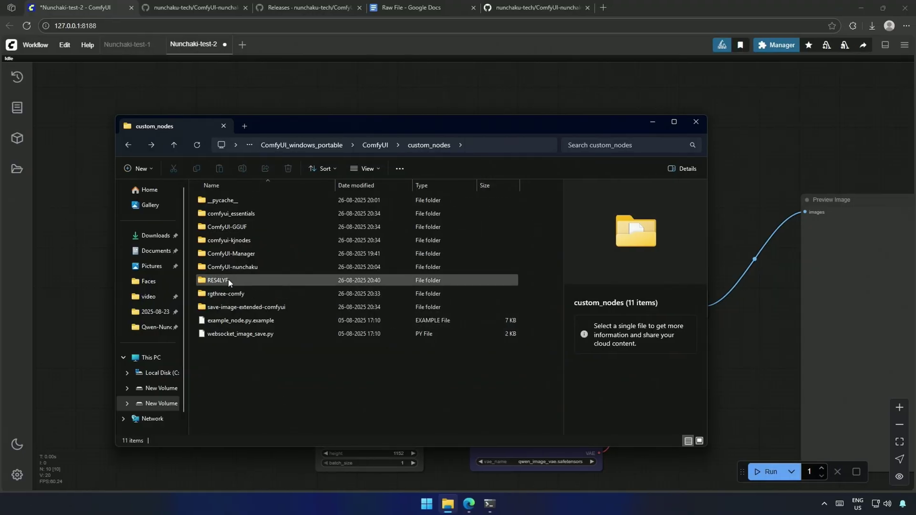
Delete the old ComfyUI-nunchaku folder from custom_nodes ahead of a fresh clone.
{"action": "left_click", "coordinate": [234, 270]}
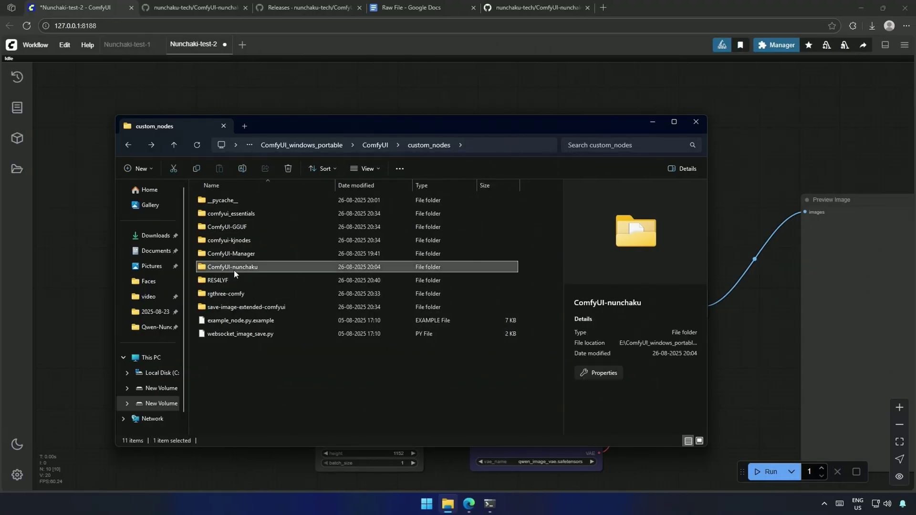
{"action": "right_click", "coordinate": [254, 271]}
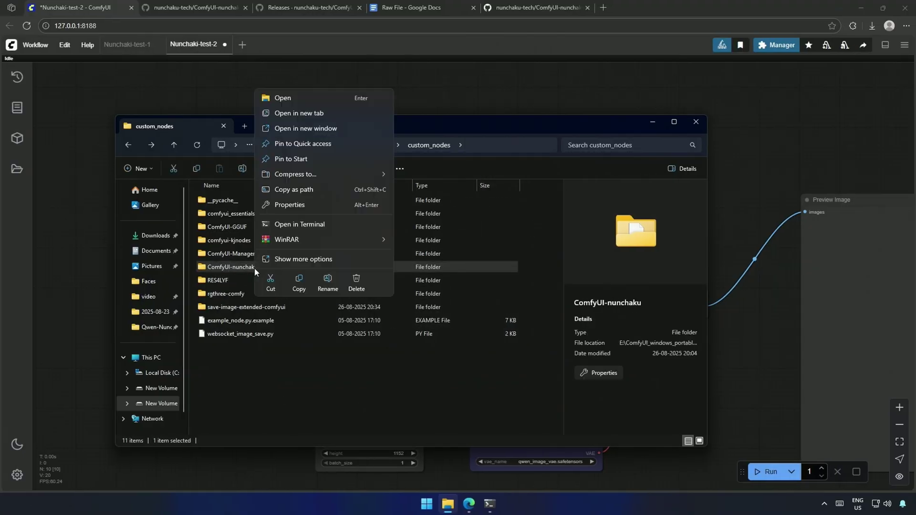
{"action": "left_click", "coordinate": [357, 282]}
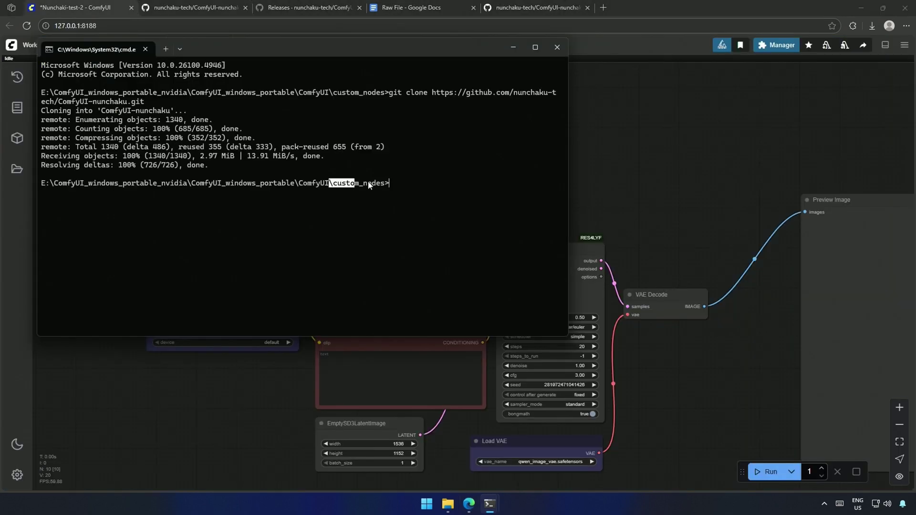
{"action": "left_click_drag", "start_coordinate": [370, 185], "coordinate": [400, 195]}
{"action": "left_click", "coordinate": [360, 272]}
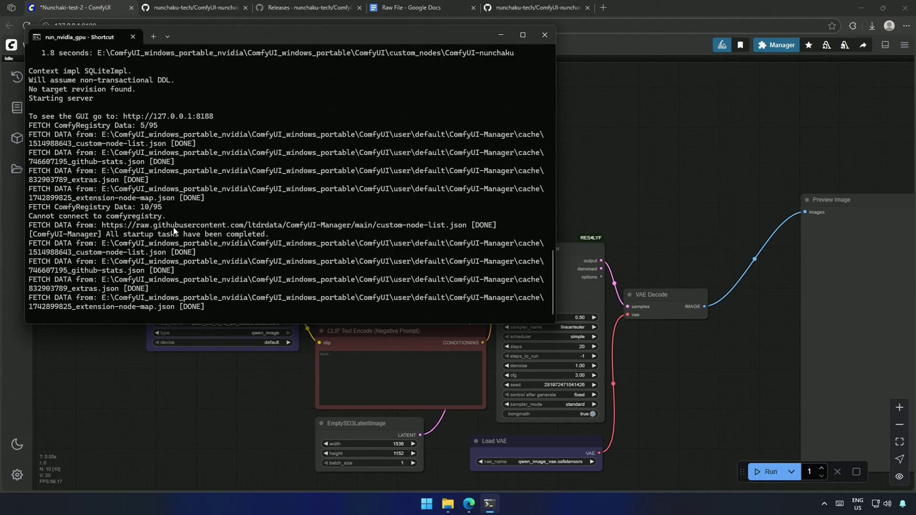
Close the ComfyUI console and open a Command Prompt in the ComfyUI_windows_portable folder.
{"action": "left_click", "coordinate": [134, 36]}
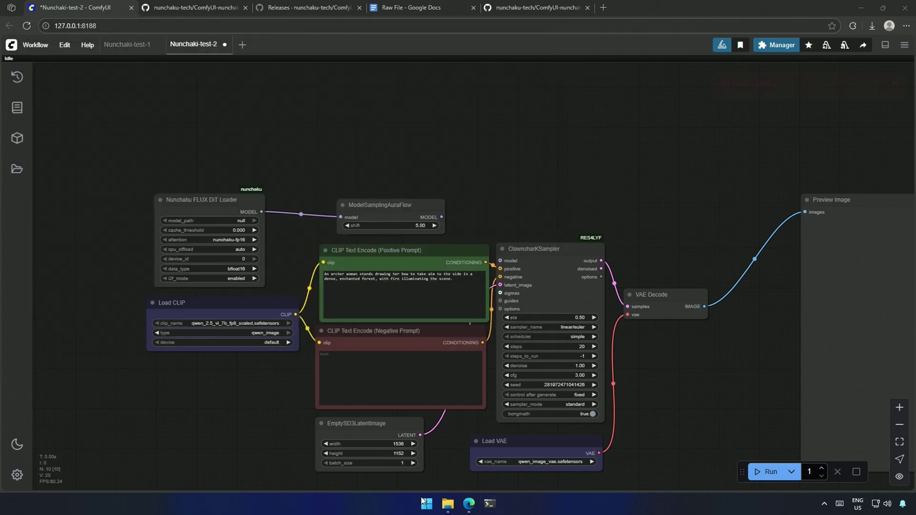
{"action": "left_click", "coordinate": [447, 503]}
{"action": "left_click", "coordinate": [319, 145]}
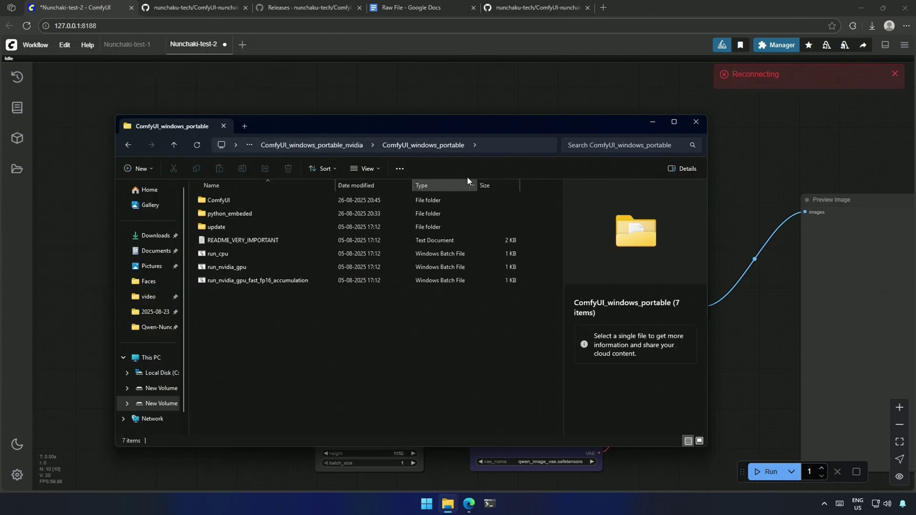
{"action": "left_click", "coordinate": [494, 144]}
{"action": "type", "text": "cmd"}
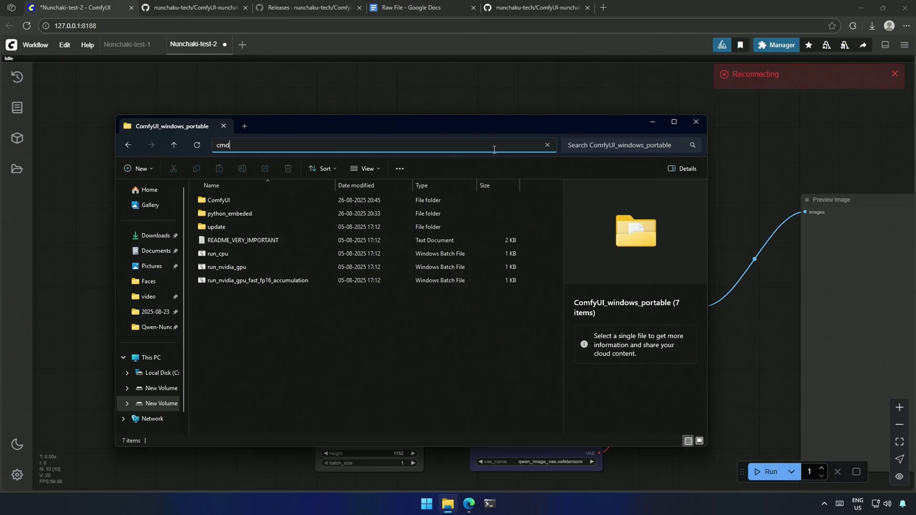
{"action": "key", "text": "Return"}
Run the pasted pip install -r requirements.txt and inspect the insightface build errors.
{"action": "type", "text": "python_embeded\\python.exe -m pip install -r ComfyUI\\custom_nodes\\"}
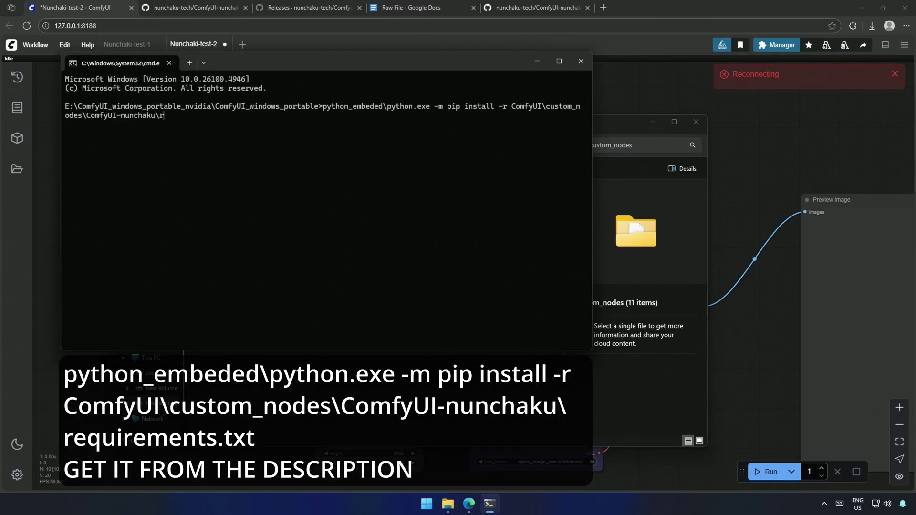
{"action": "type", "text": "equirements.txt"}
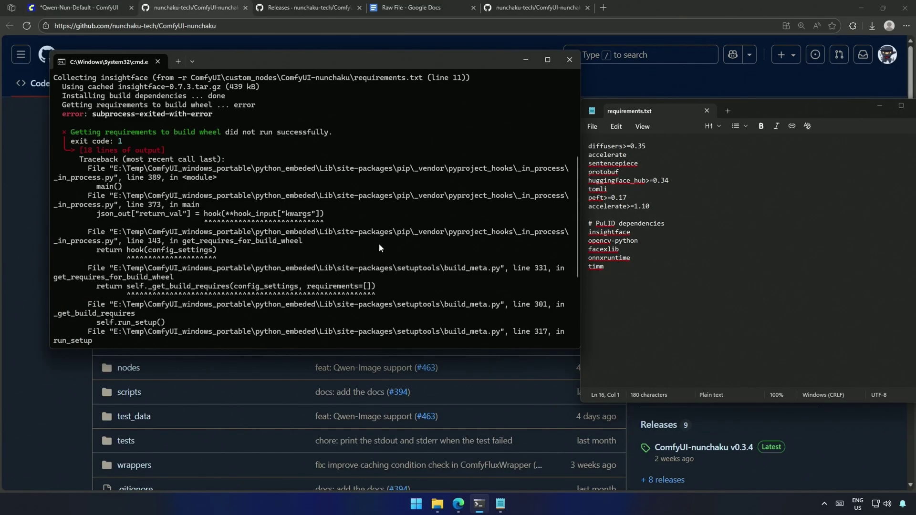
{"action": "left_click_drag", "start_coordinate": [275, 277], "coordinate": [56, 107]}
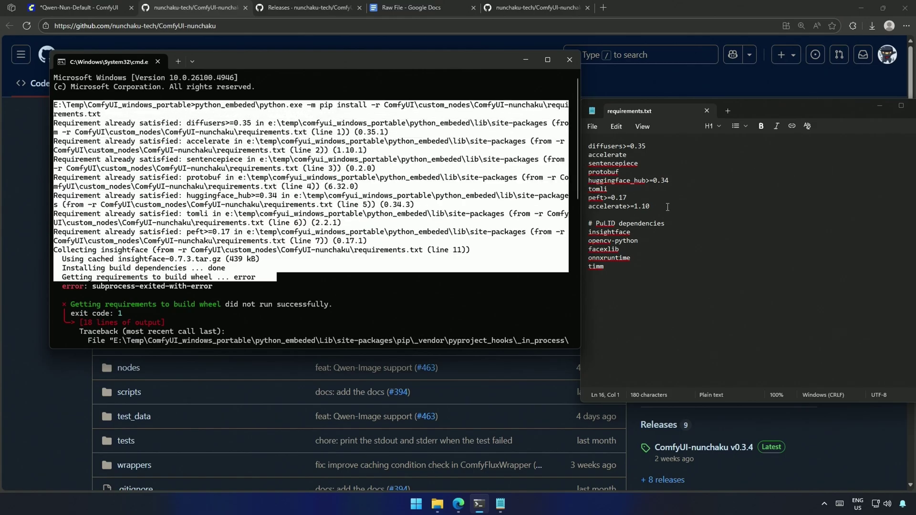
{"action": "left_click_drag", "start_coordinate": [651, 208], "coordinate": [588, 145]}
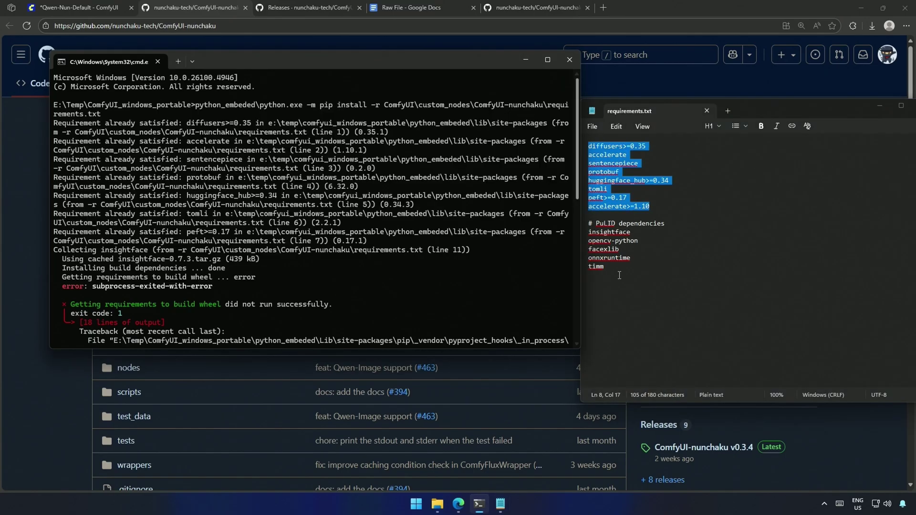
{"action": "left_click_drag", "start_coordinate": [606, 269], "coordinate": [588, 215]}
{"action": "scroll", "coordinate": [307, 291], "scroll_direction": "down", "scroll_amount": 3}
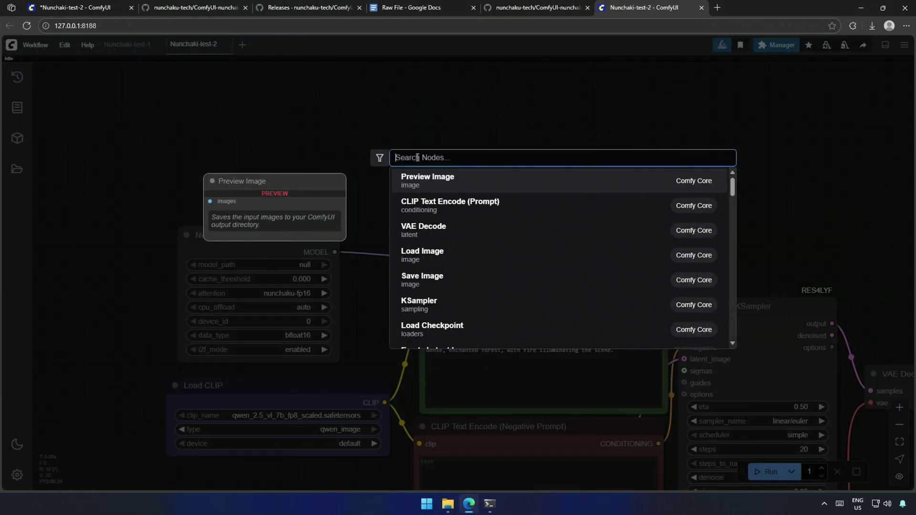
{"action": "type", "text": "n"}
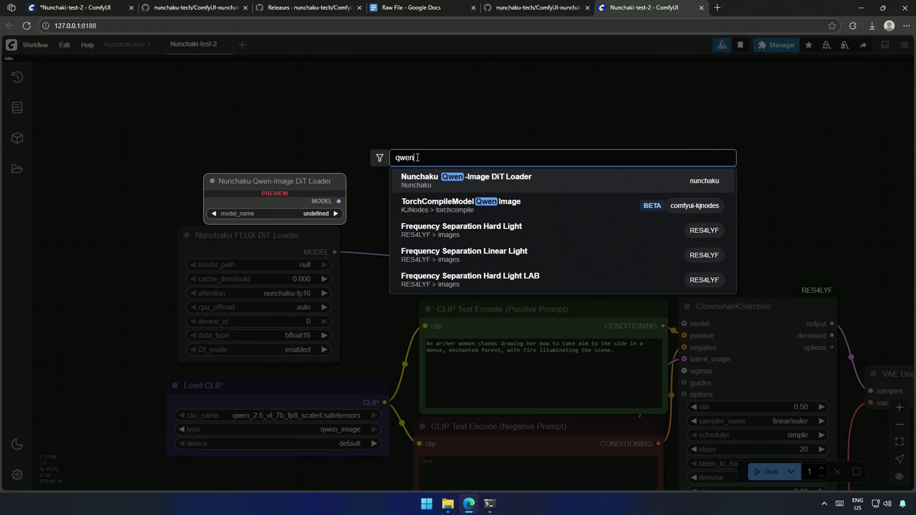
Add a Nunchaku Qwen-Image DiT Loader and connect its MODEL output to ModelSamplingAuraFlow.
{"action": "left_click", "coordinate": [465, 181]}
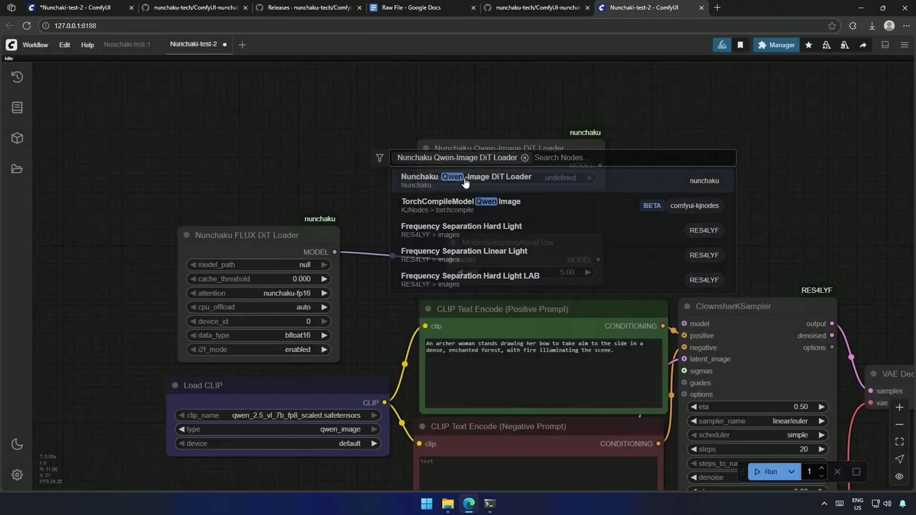
{"action": "left_click_drag", "start_coordinate": [494, 159], "coordinate": [286, 136]}
{"action": "scroll", "coordinate": [363, 203], "scroll_direction": "down", "scroll_amount": 2}
{"action": "mouse_move", "coordinate": [363, 203]}
{"action": "left_mouse_down"}
{"action": "mouse_move", "coordinate": [317, 176]}
{"action": "mouse_move", "coordinate": [382, 218]}
{"action": "left_mouse_up"}
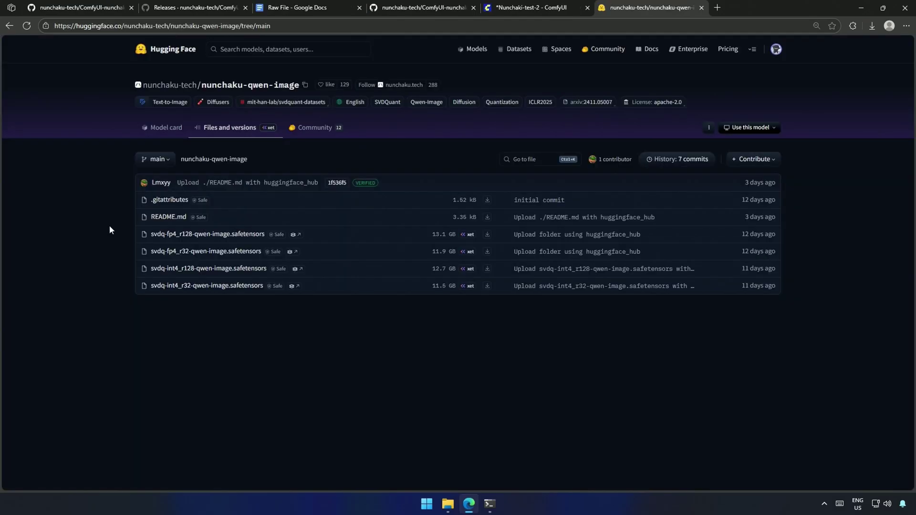
{"action": "left_click_drag", "start_coordinate": [147, 216], "coordinate": [733, 341]}
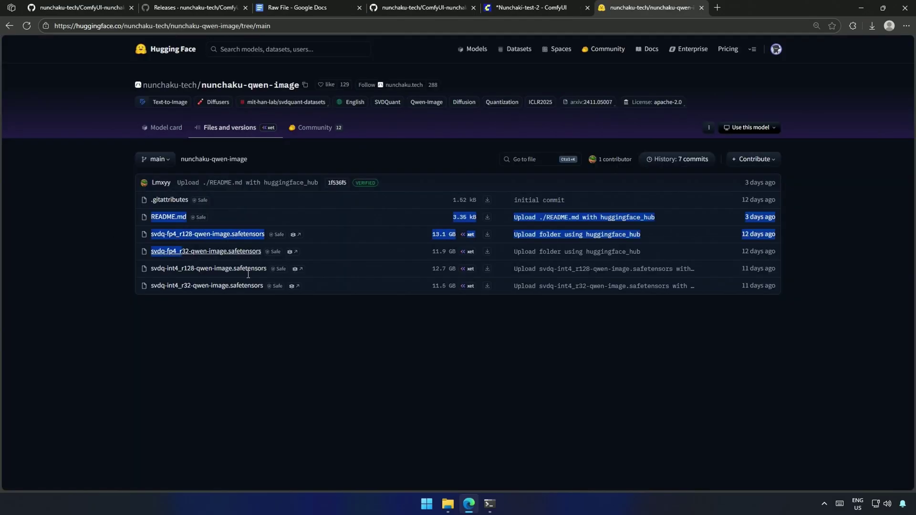
Highlight the svdq-fp4 and svdq-int4 model files in the nunchaku-qwen-image repository.
{"action": "left_click", "coordinate": [119, 302]}
{"action": "left_click_drag", "start_coordinate": [150, 234], "coordinate": [341, 256]}
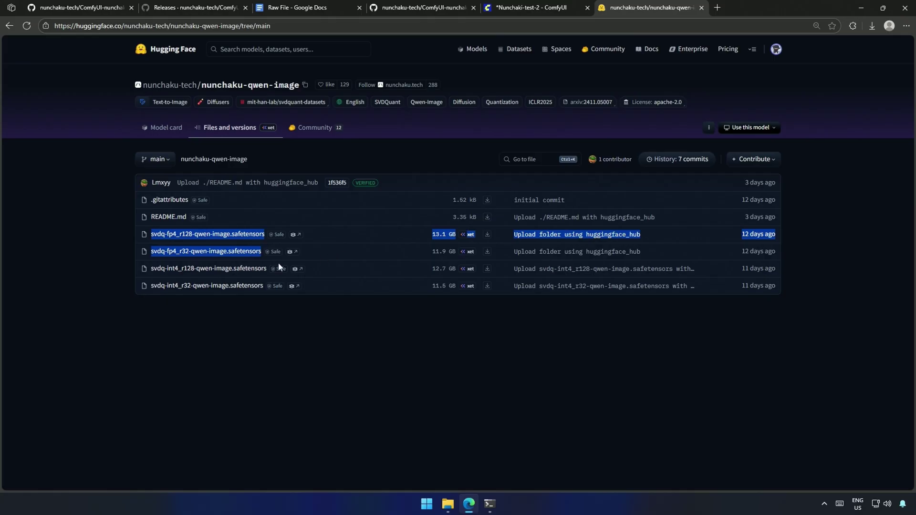
{"action": "left_click_drag", "start_coordinate": [151, 269], "coordinate": [370, 305]}
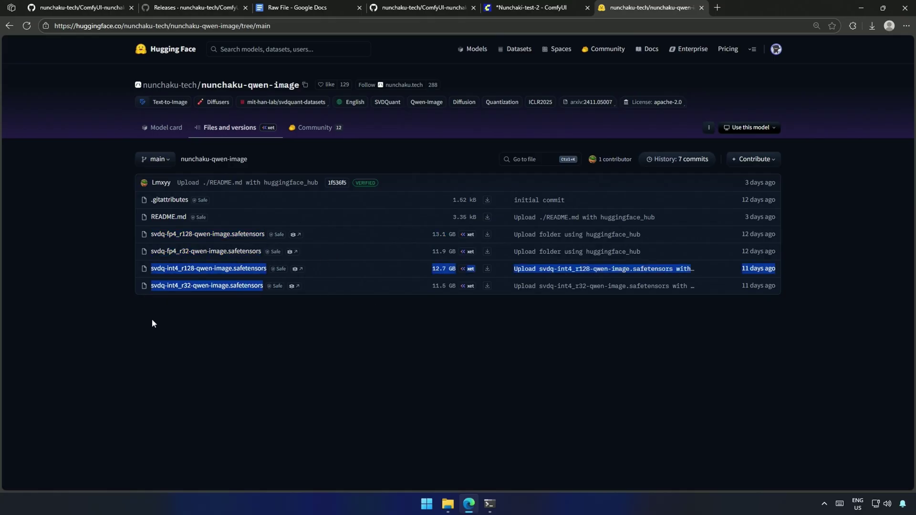
{"action": "left_click", "coordinate": [180, 295]}
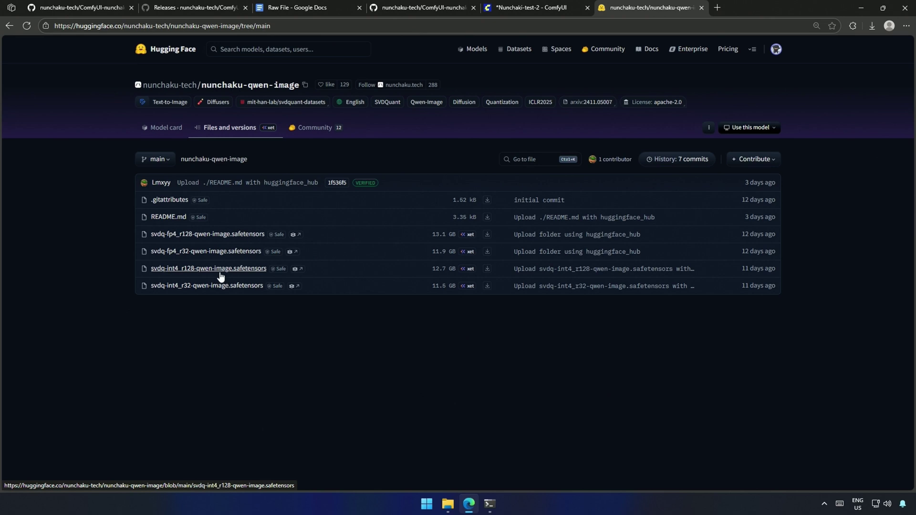
Download svdq-int4_r128-qwen-image.safetensors with Save as into models\diffusion_models.
{"action": "left_click", "coordinate": [487, 269]}
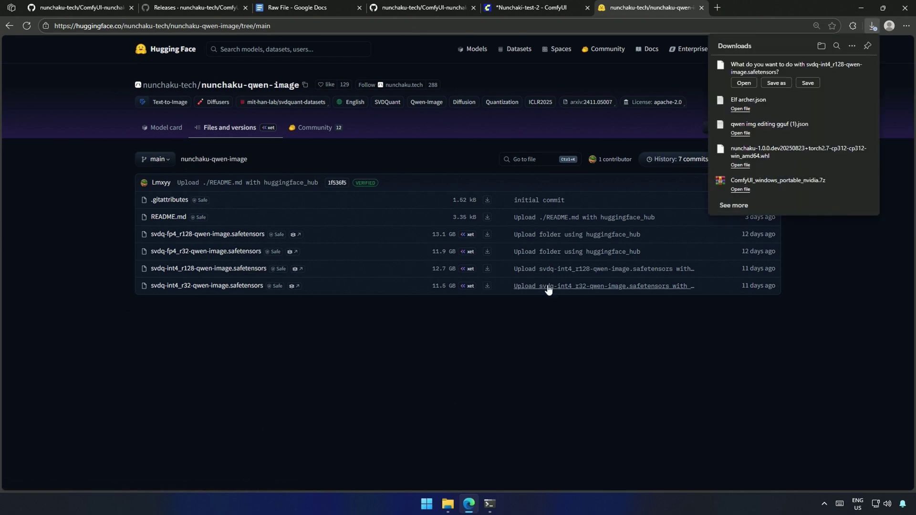
{"action": "left_click", "coordinate": [776, 83]}
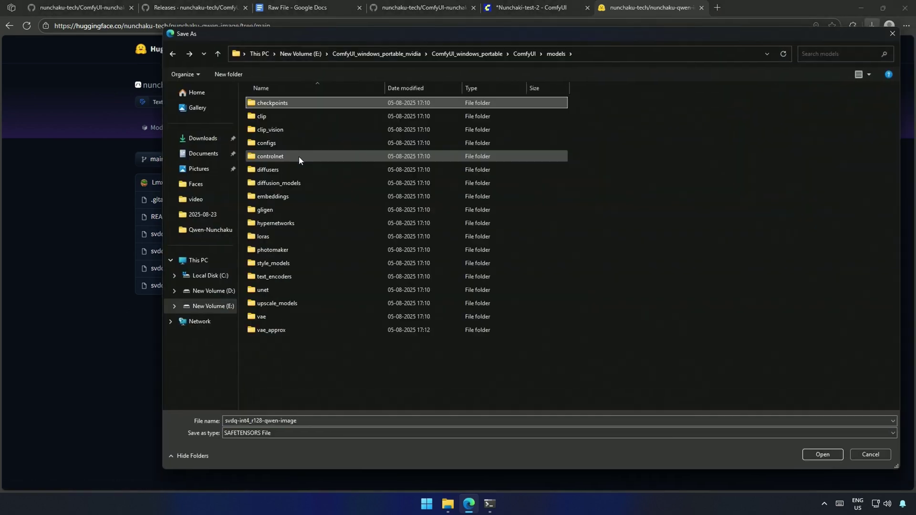
{"action": "double_click", "coordinate": [293, 185]}
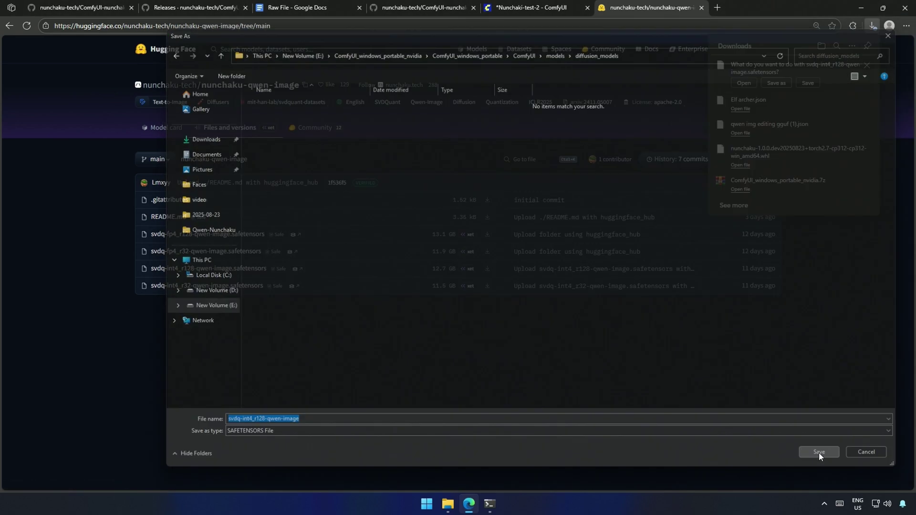
Save the model file, run the Qwen-Image workflow, and watch the console finish in 132.38 seconds.
{"action": "left_click", "coordinate": [822, 454]}
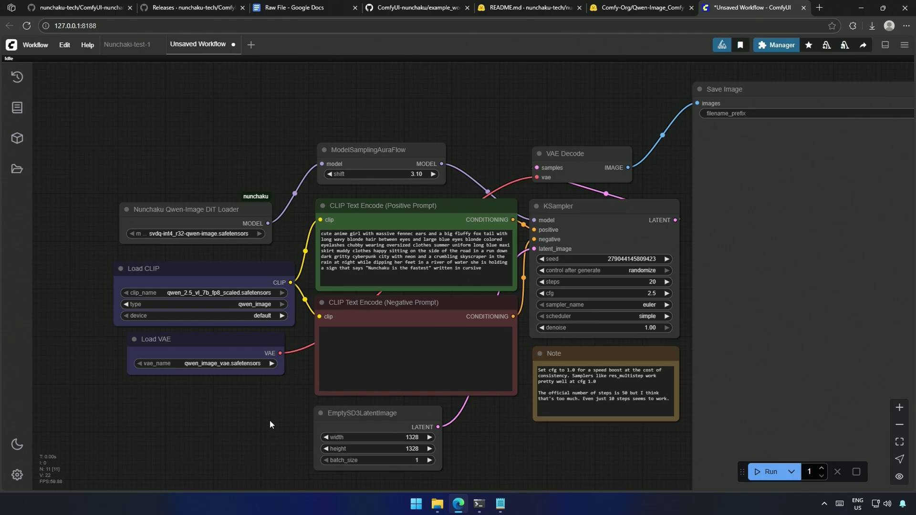
{"action": "mouse_move", "coordinate": [268, 432]}
{"action": "left_mouse_down"}
{"action": "mouse_move", "coordinate": [253, 428]}
{"action": "mouse_move", "coordinate": [222, 372]}
{"action": "left_mouse_up"}
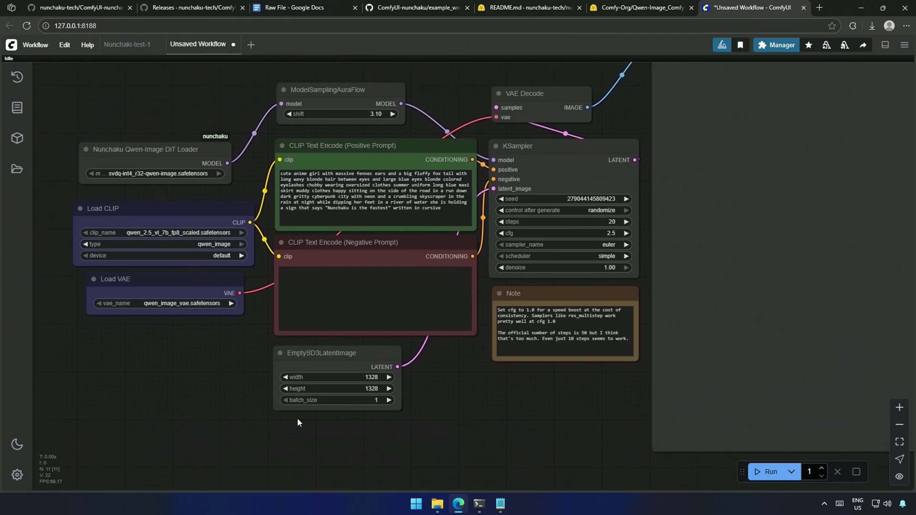
{"action": "left_click", "coordinate": [770, 471]}
{"action": "scroll", "coordinate": [537, 443], "scroll_direction": "down", "scroll_amount": 2}
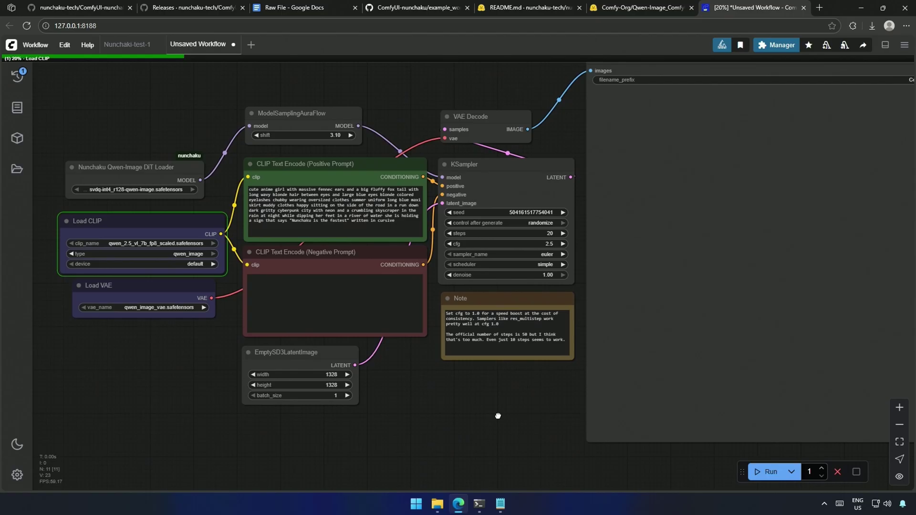
{"action": "scroll", "coordinate": [481, 428], "scroll_direction": "down", "scroll_amount": 1}
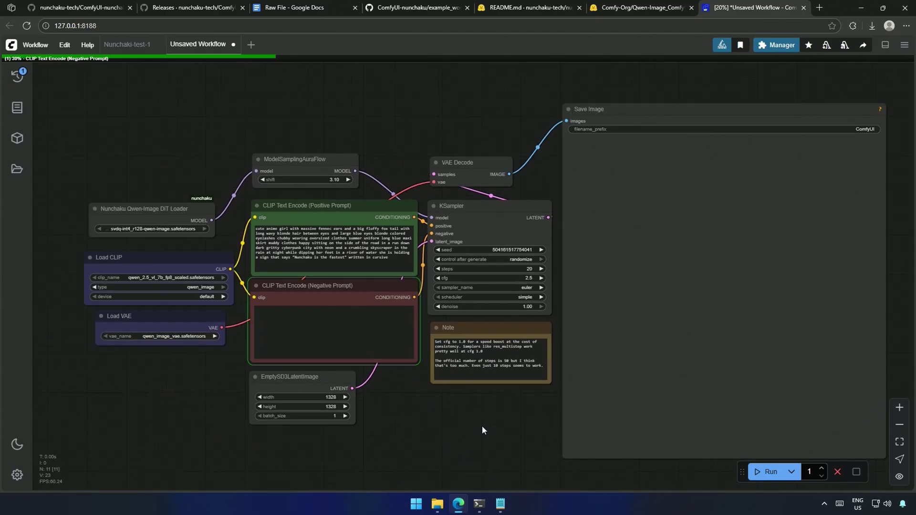
{"action": "left_click", "coordinate": [478, 504]}
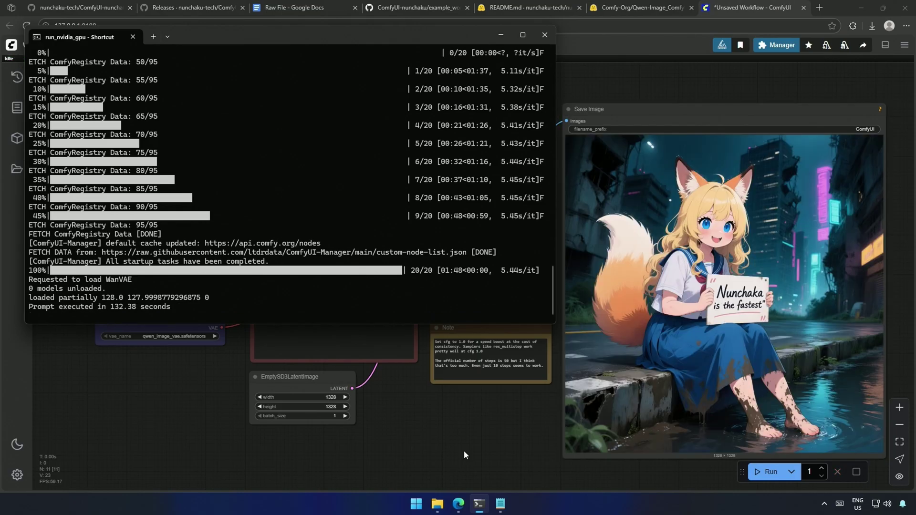
Requeue the workflow with svdq-int4_r32 and note the 113.16-second execution time.
{"action": "key", "text": "ctrl+Return"}
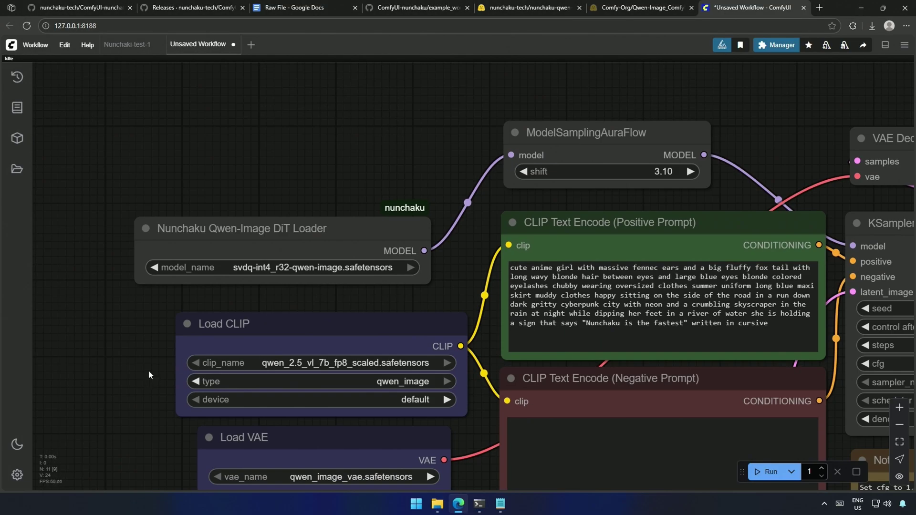
{"action": "scroll", "coordinate": [148, 370], "scroll_direction": "down", "scroll_amount": 3}
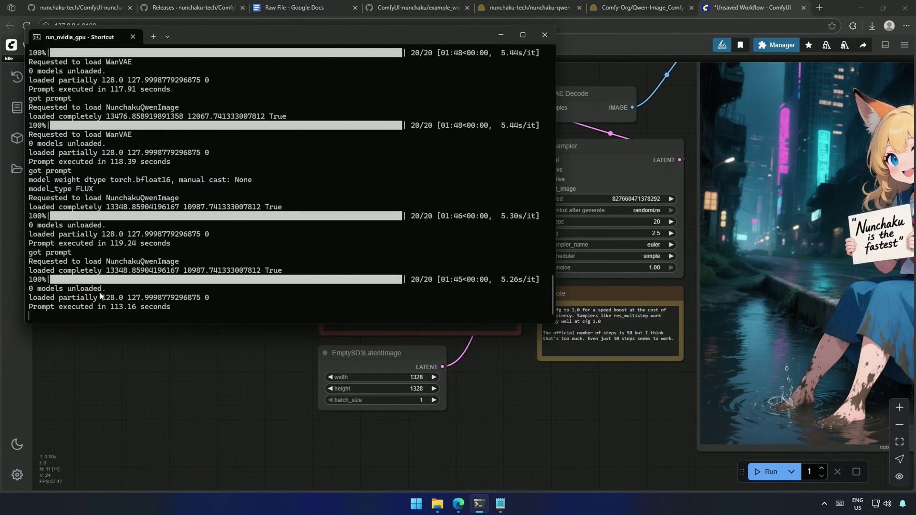
{"action": "left_click_drag", "start_coordinate": [122, 309], "coordinate": [159, 312]}
{"action": "left_click", "coordinate": [158, 311]}
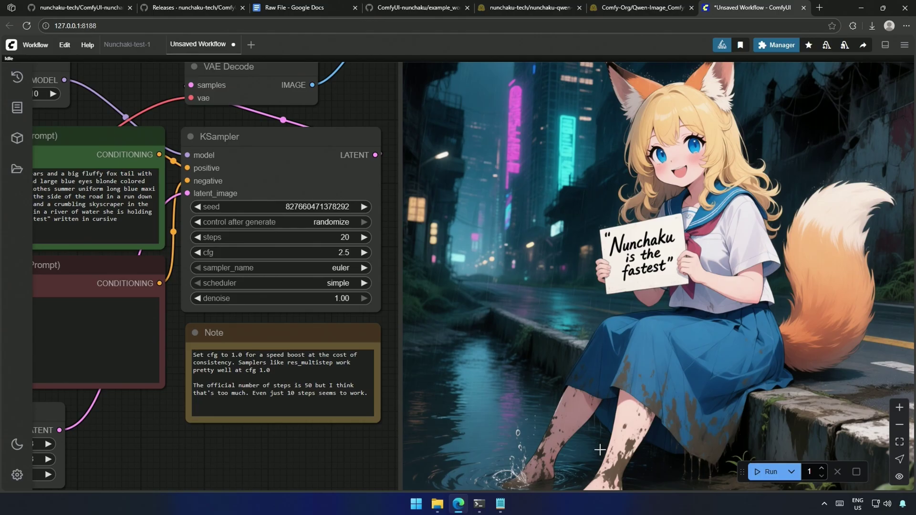
Rerun the workflow, then set KSampler to 10 steps and generate another fox-girl sign image.
{"action": "left_click", "coordinate": [766, 471]}
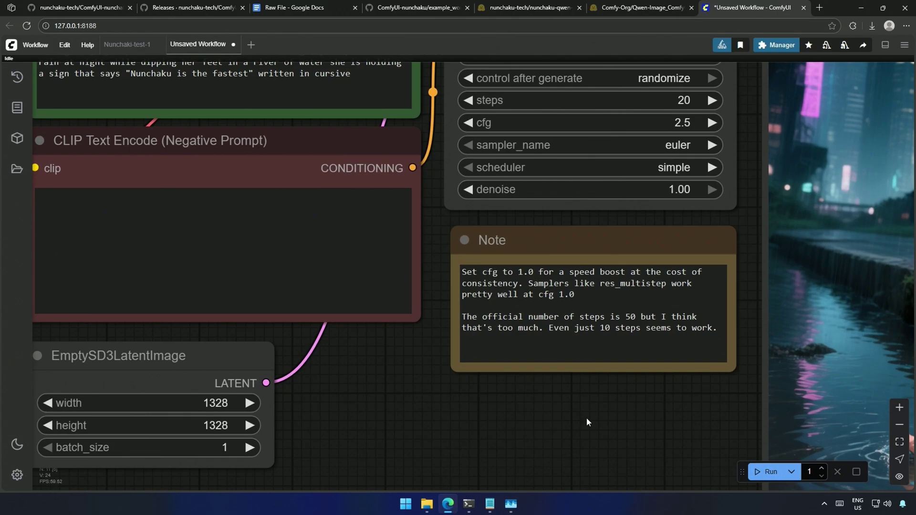
{"action": "scroll", "coordinate": [586, 421], "scroll_direction": "down", "scroll_amount": 3}
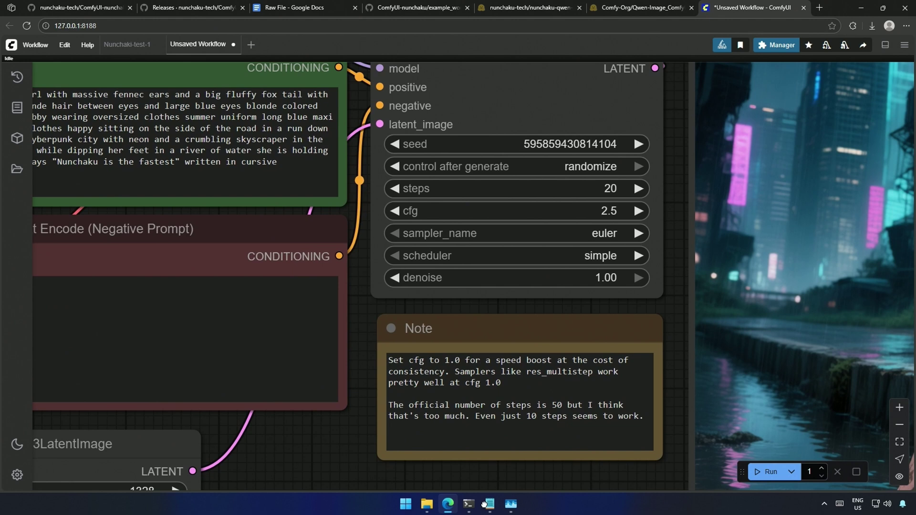
{"action": "double_click", "coordinate": [619, 191]}
{"action": "type", "text": "10"}
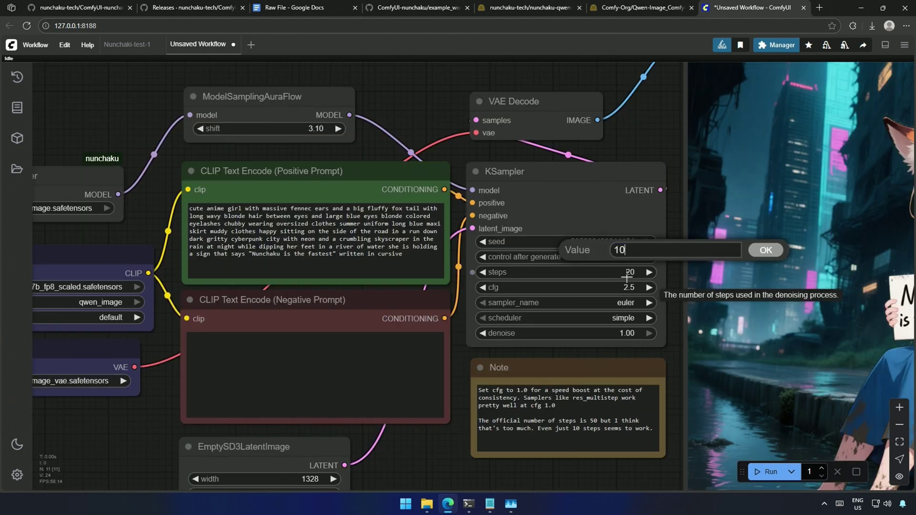
{"action": "key", "text": "Return"}
{"action": "left_click", "coordinate": [770, 472]}
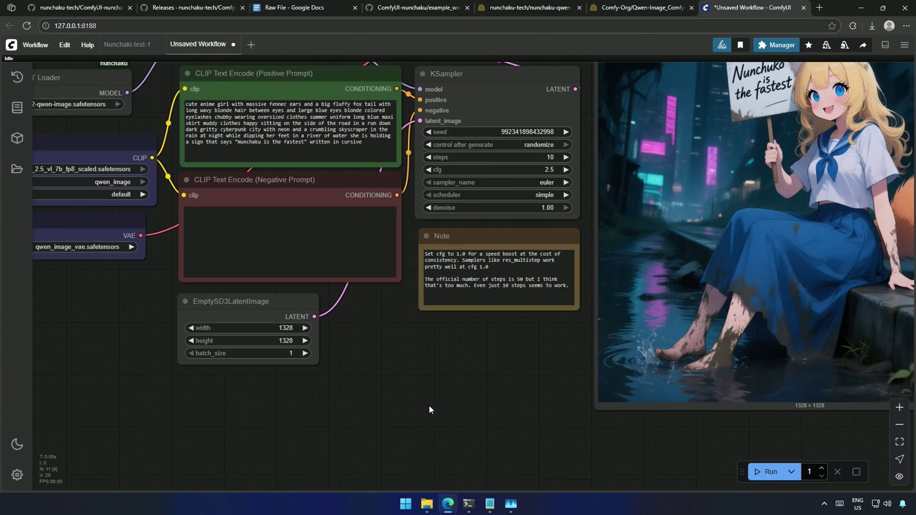
{"action": "scroll", "coordinate": [429, 404], "scroll_direction": "up", "scroll_amount": 5}
{"action": "left_click_drag", "start_coordinate": [258, 458], "coordinate": [213, 478]}
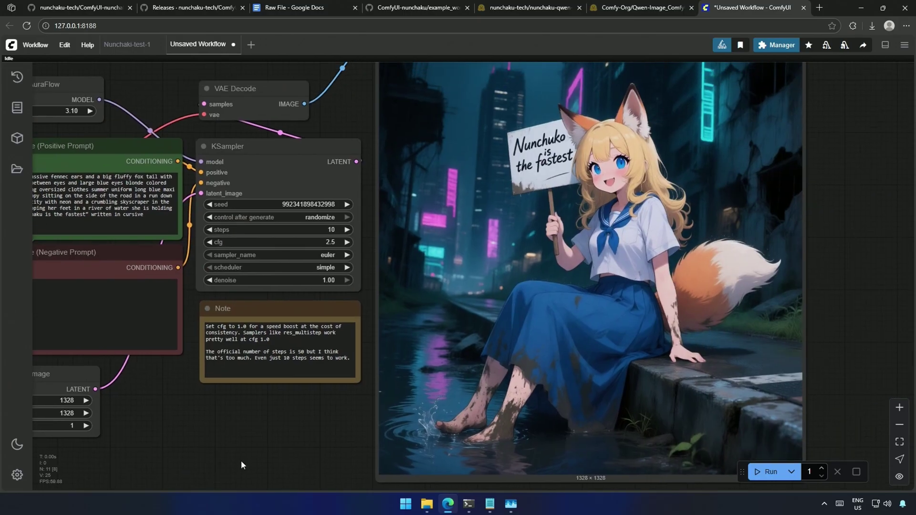
{"action": "left_click_drag", "start_coordinate": [277, 450], "coordinate": [254, 451]}
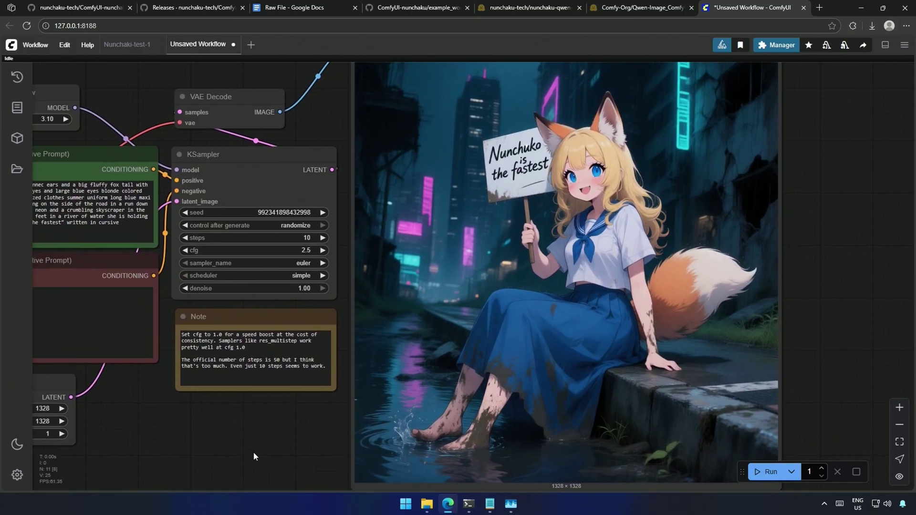
{"action": "scroll", "coordinate": [254, 452], "scroll_direction": "down", "scroll_amount": 1}
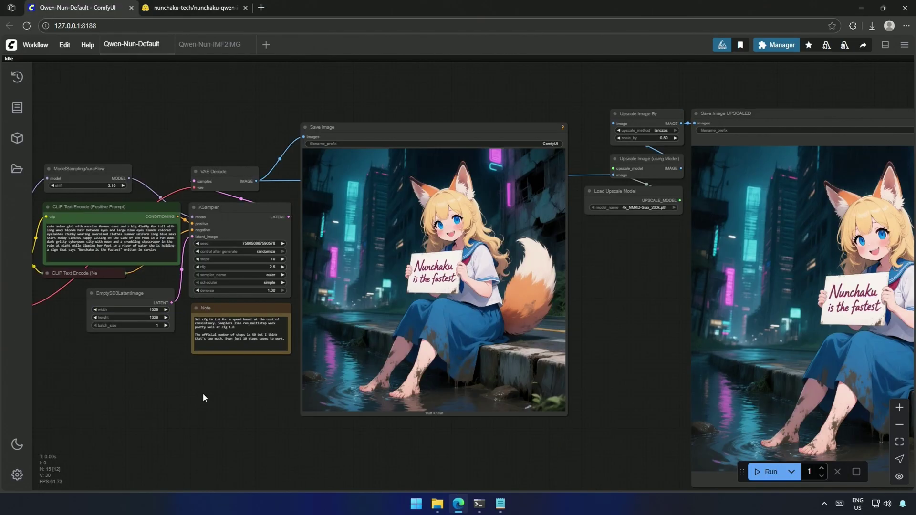
{"action": "scroll", "coordinate": [202, 392], "scroll_direction": "down", "scroll_amount": 2}
{"action": "left_click_drag", "start_coordinate": [186, 414], "coordinate": [153, 392]}
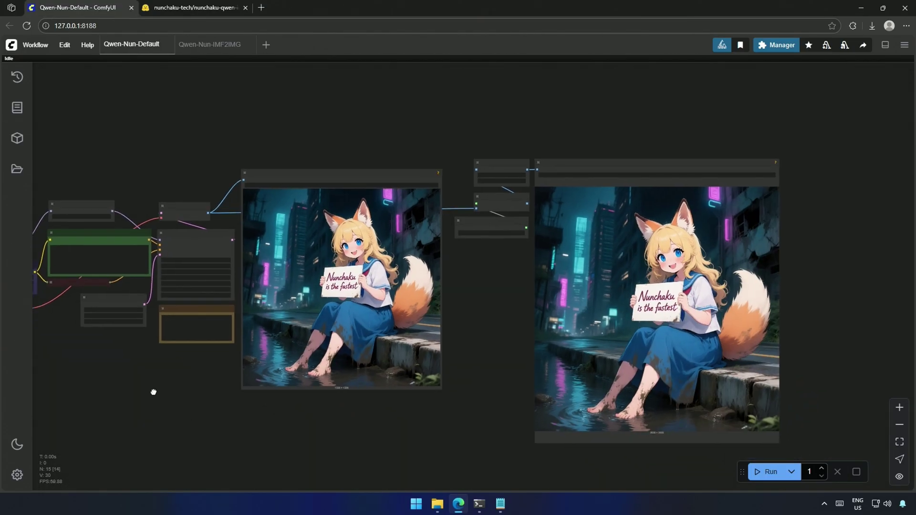
{"action": "left_click", "coordinate": [655, 308]}
{"action": "left_click", "coordinate": [508, 250]}
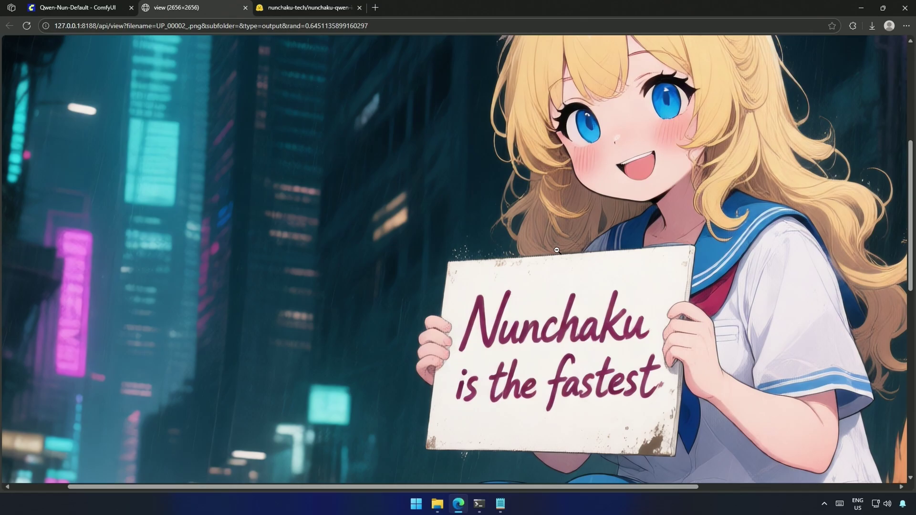
{"action": "scroll", "coordinate": [555, 249], "scroll_direction": "down", "scroll_amount": 5}
{"action": "scroll", "coordinate": [555, 250], "scroll_direction": "down", "scroll_amount": 3}
{"action": "scroll", "coordinate": [551, 249], "scroll_direction": "down", "scroll_amount": 3}
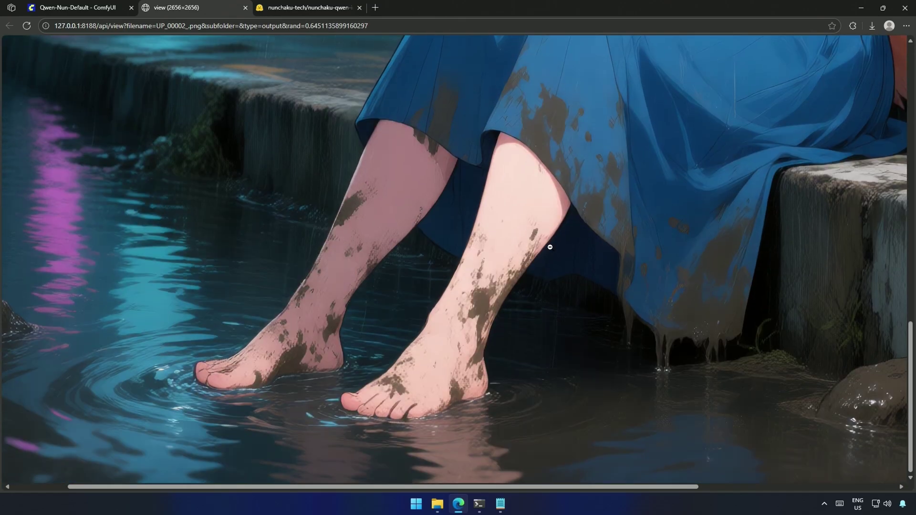
{"action": "scroll", "coordinate": [550, 247], "scroll_direction": "up", "scroll_amount": 4}
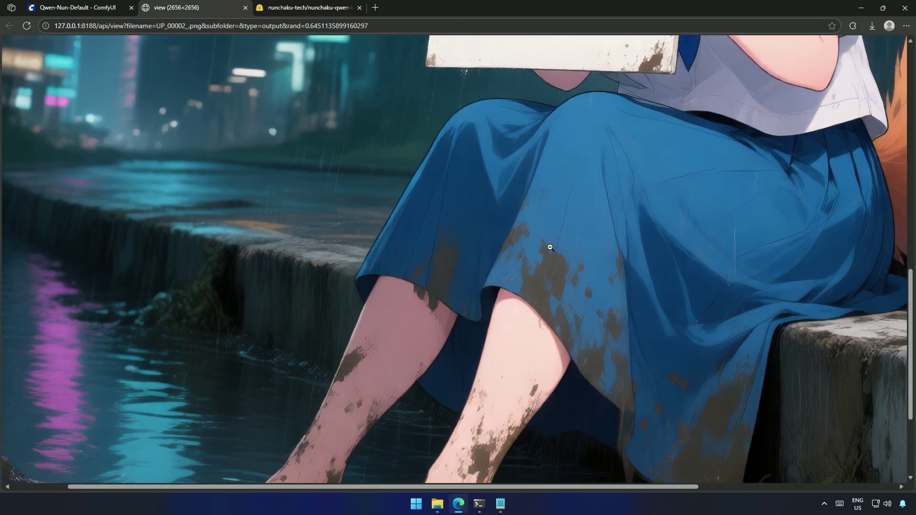
{"action": "scroll", "coordinate": [550, 247], "scroll_direction": "up", "scroll_amount": 4}
{"action": "scroll", "coordinate": [549, 249], "scroll_direction": "up", "scroll_amount": 5}
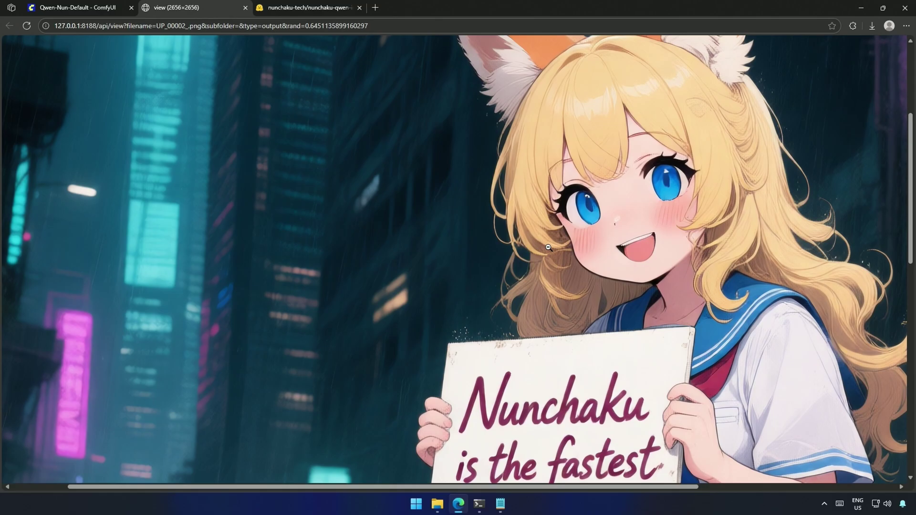
{"action": "scroll", "coordinate": [548, 248], "scroll_direction": "up", "scroll_amount": 4}
{"action": "key", "text": "ctrl+w"}
{"action": "scroll", "coordinate": [400, 369], "scroll_direction": "up", "scroll_amount": 4}
Copy and open the 4x_NMKD-Siax_200k upscaler link, then check the upscale_models folder.
{"action": "left_click", "coordinate": [404, 366]}
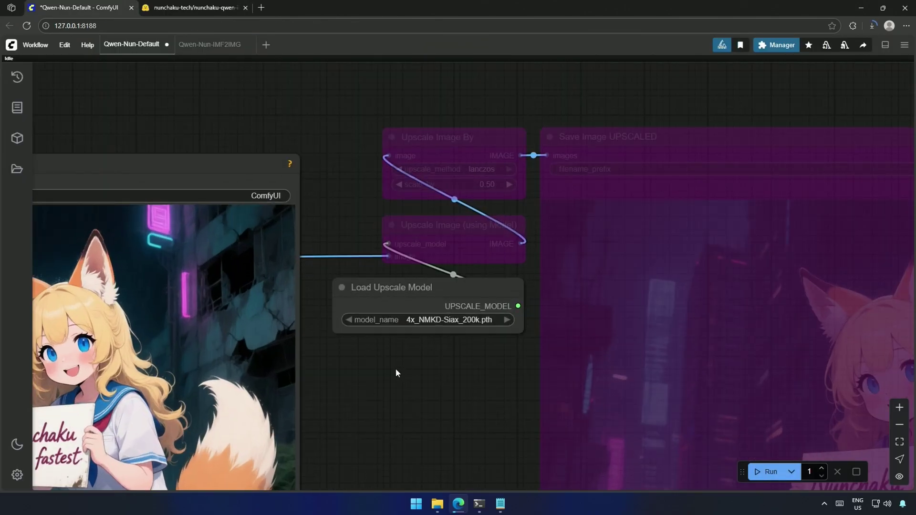
{"action": "left_click", "coordinate": [500, 503]}
{"action": "triple_click", "coordinate": [217, 174]}
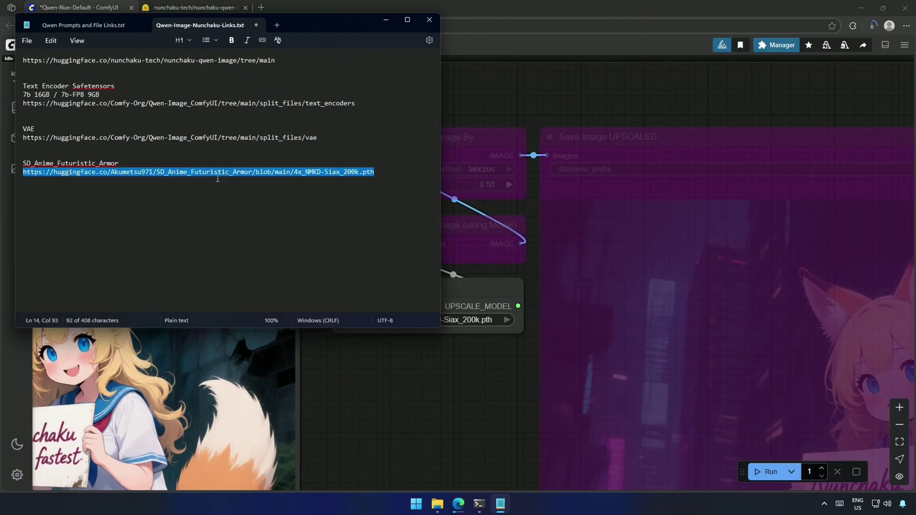
{"action": "key", "text": "ctrl+c"}
{"action": "key", "text": "alt+Tab"}
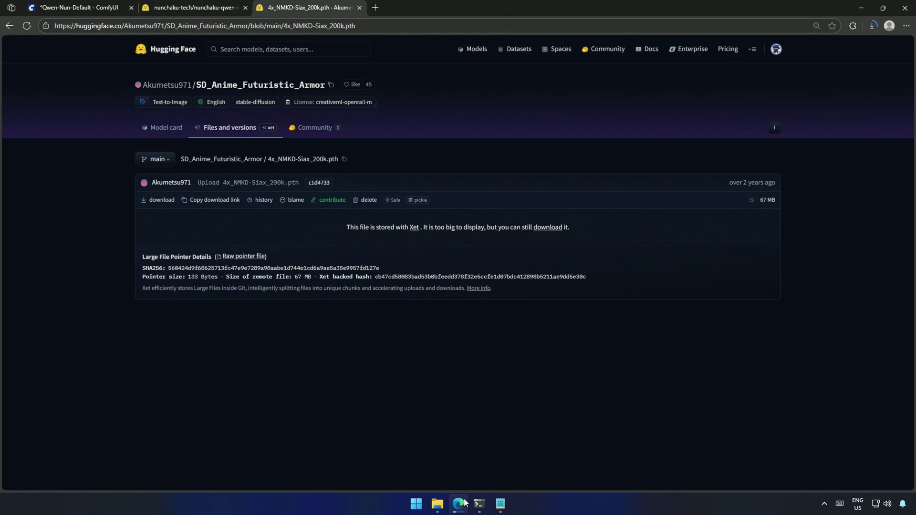
{"action": "left_click", "coordinate": [437, 504]}
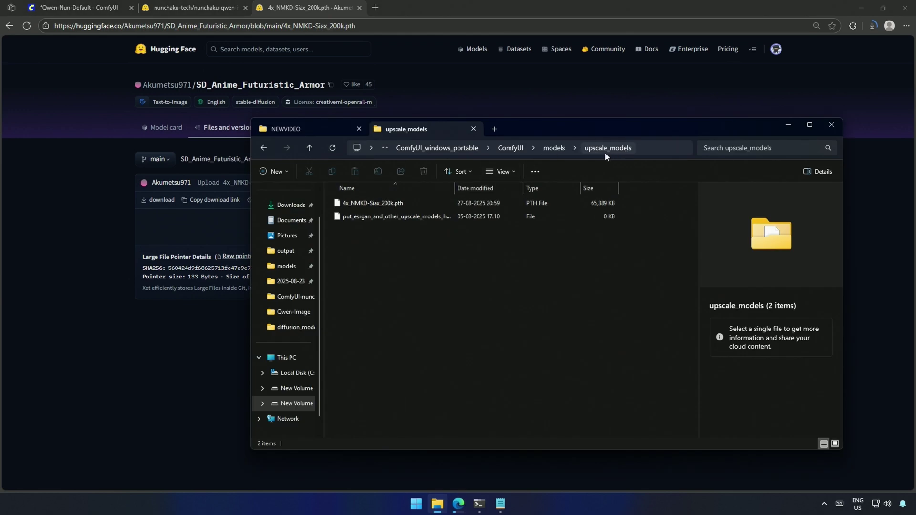
Close the upscaler page, pan the img2img workflow, and return to the nunchaku-qwen-image files page.
{"action": "left_click", "coordinate": [781, 123]}
{"action": "key", "text": "ctrl+w"}
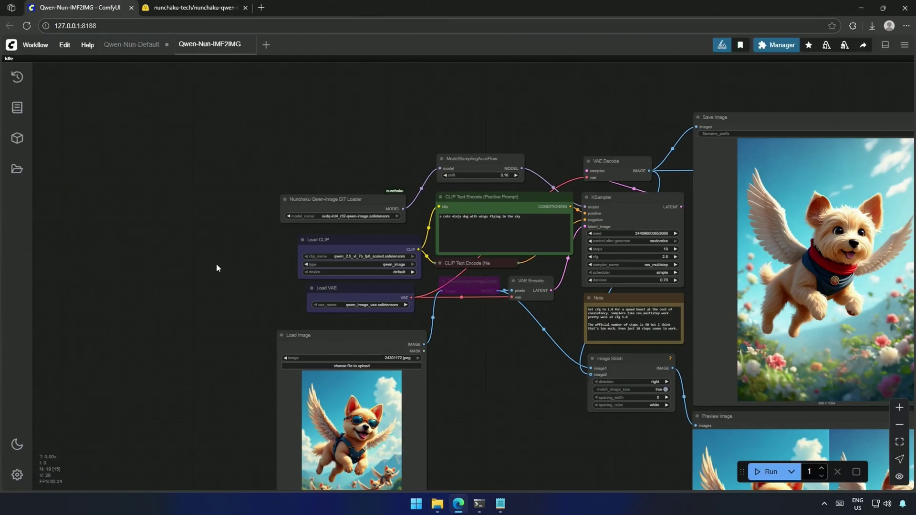
{"action": "mouse_move", "coordinate": [216, 264]}
{"action": "left_mouse_down"}
{"action": "mouse_move", "coordinate": [104, 208]}
{"action": "mouse_move", "coordinate": [88, 218]}
{"action": "mouse_move", "coordinate": [58, 212]}
{"action": "mouse_move", "coordinate": [71, 200]}
{"action": "left_mouse_up"}
{"action": "scroll", "coordinate": [105, 207], "scroll_direction": "down", "scroll_amount": 2}
{"action": "scroll", "coordinate": [105, 207], "scroll_direction": "down", "scroll_amount": 1}
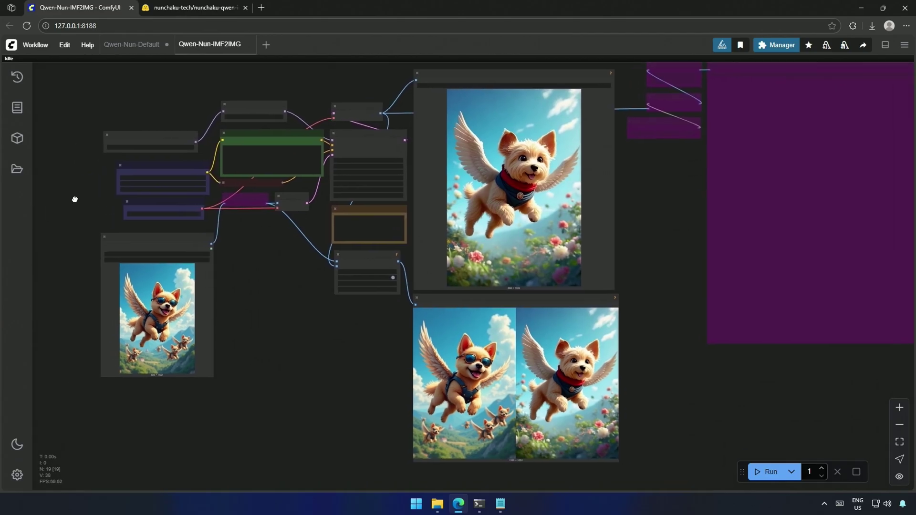
{"action": "left_click", "coordinate": [193, 7]}
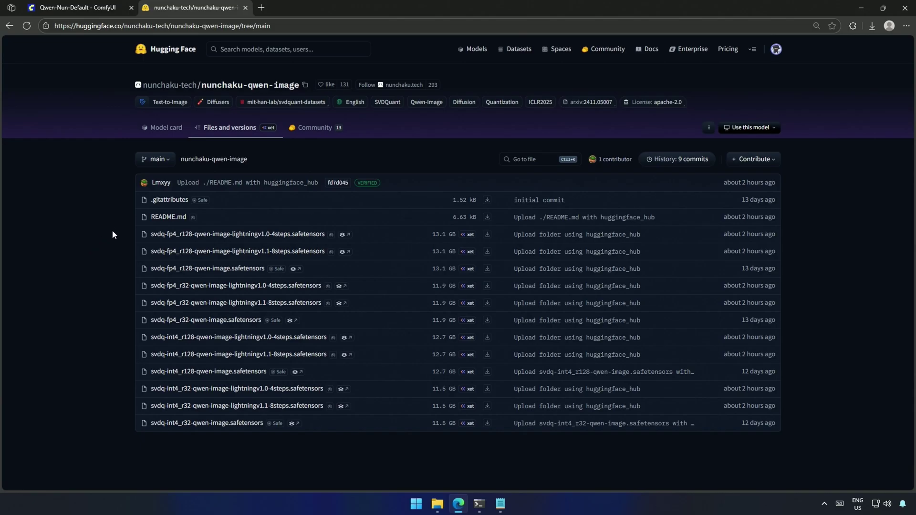
Mark the fp4 and int4 file groups, then save the int4 r128 lightning 4-step model.
{"action": "mouse_move", "coordinate": [113, 230]}
{"action": "left_mouse_down"}
{"action": "mouse_move", "coordinate": [484, 314]}
{"action": "mouse_move", "coordinate": [825, 317]}
{"action": "left_mouse_up"}
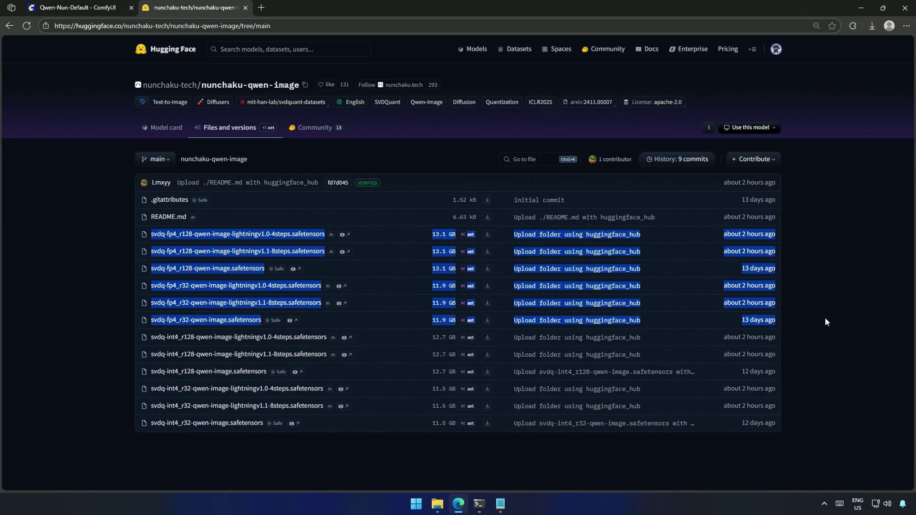
{"action": "left_click", "coordinate": [129, 301]}
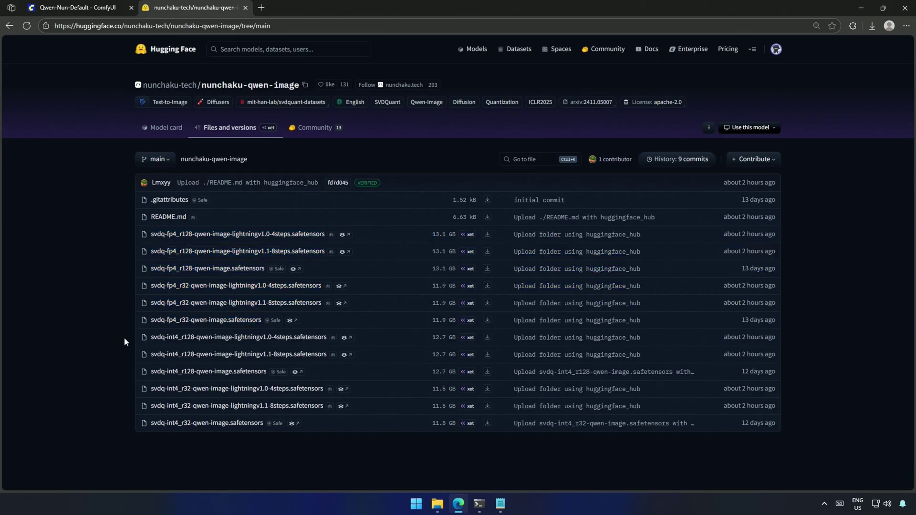
{"action": "mouse_move", "coordinate": [124, 333]}
{"action": "left_mouse_down"}
{"action": "mouse_move", "coordinate": [781, 461]}
{"action": "mouse_move", "coordinate": [855, 449]}
{"action": "left_mouse_up"}
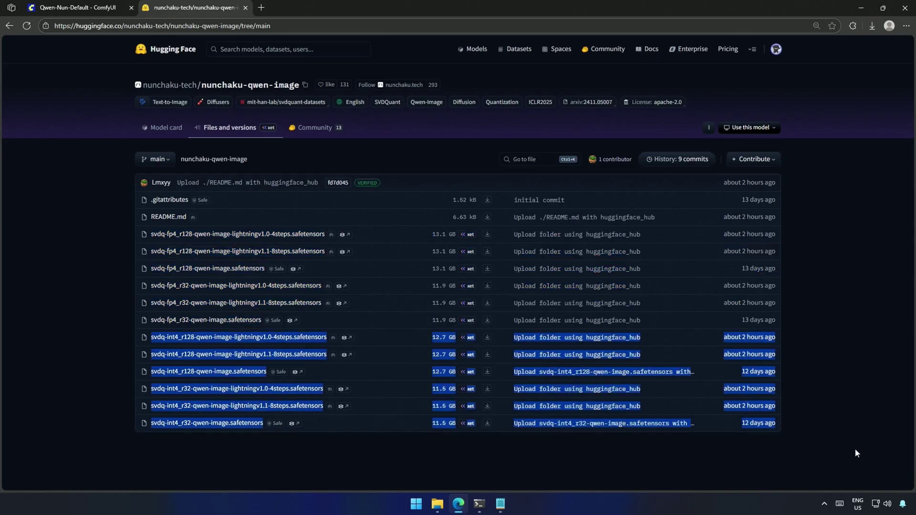
{"action": "left_click", "coordinate": [71, 335]}
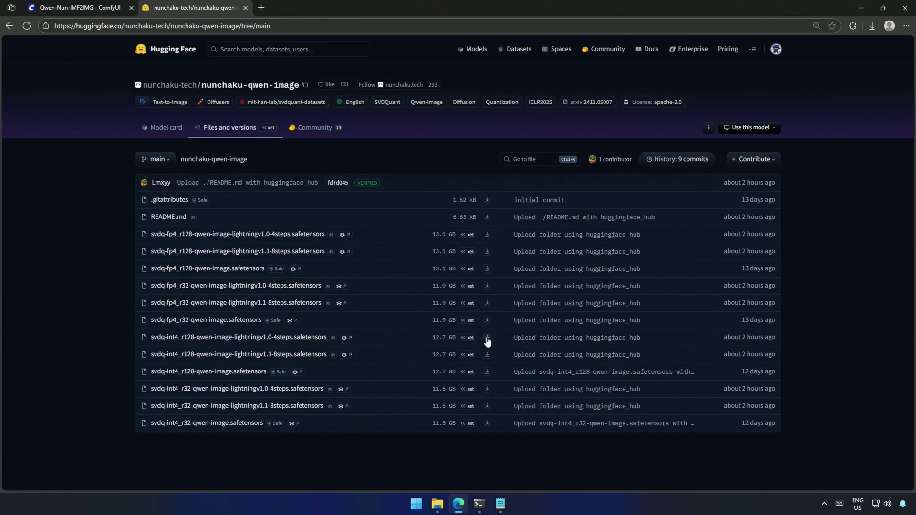
{"action": "left_click", "coordinate": [486, 337]}
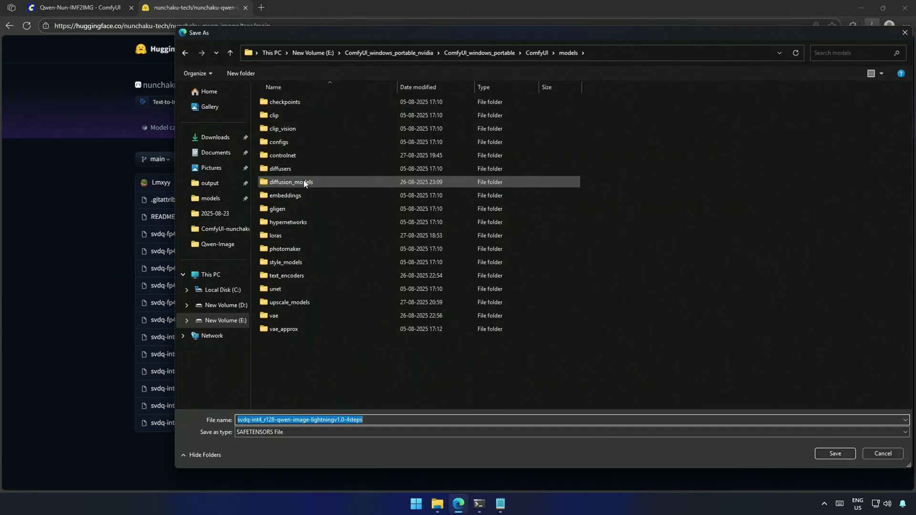
{"action": "left_click", "coordinate": [831, 454]}
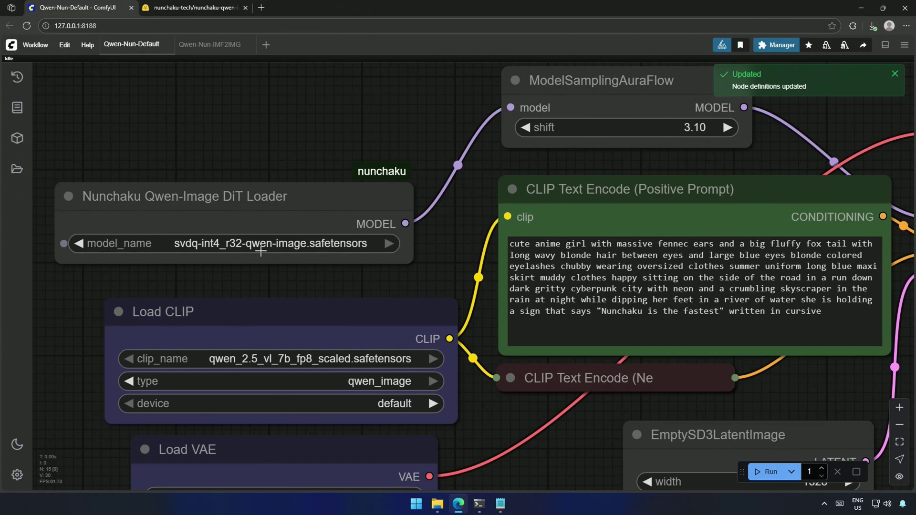
Switch the DiT loader to svdq-int4_r128-qwen-image-lightningv1.1-8steps, widen it, and generate in 74.04 seconds.
{"action": "left_click", "coordinate": [335, 261]}
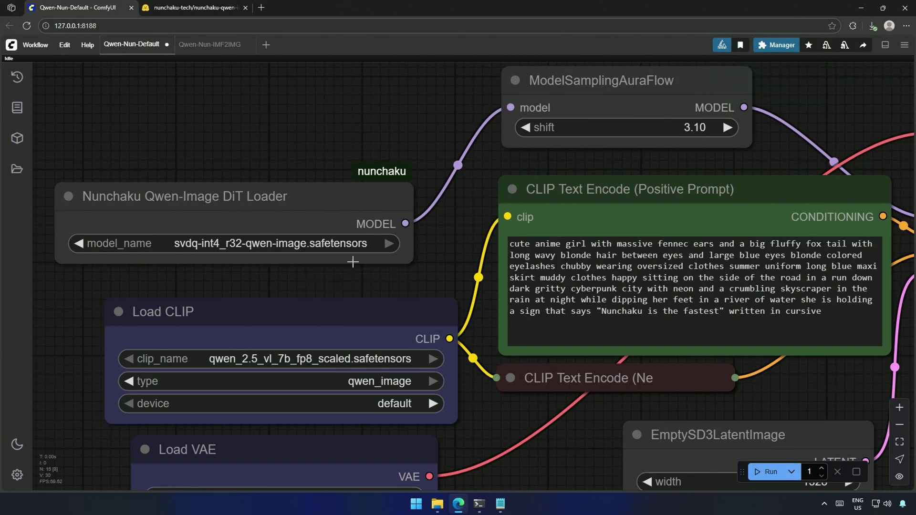
{"action": "left_click_drag", "start_coordinate": [80, 281], "coordinate": [189, 284]}
{"action": "left_click_drag", "start_coordinate": [79, 275], "coordinate": [52, 275]}
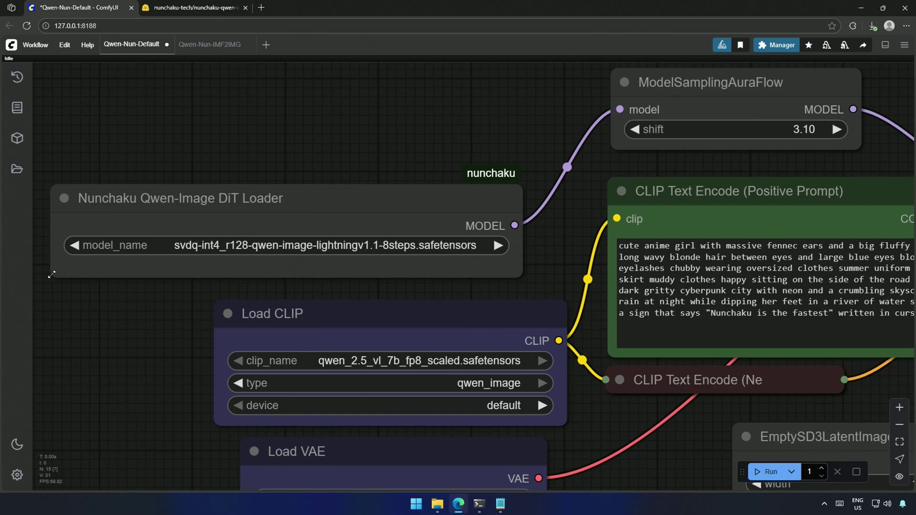
{"action": "scroll", "coordinate": [138, 303], "scroll_direction": "down", "scroll_amount": 3}
{"action": "scroll", "coordinate": [140, 302], "scroll_direction": "down", "scroll_amount": 2}
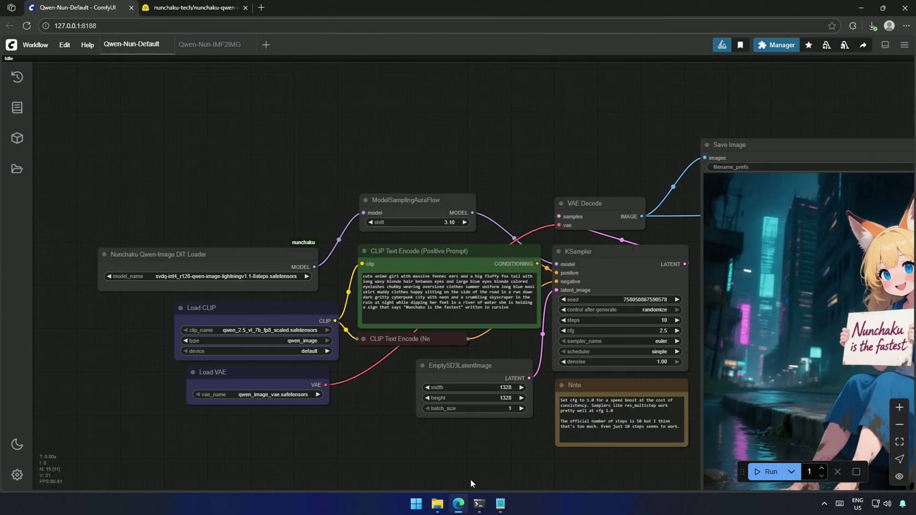
{"action": "left_click", "coordinate": [767, 472]}
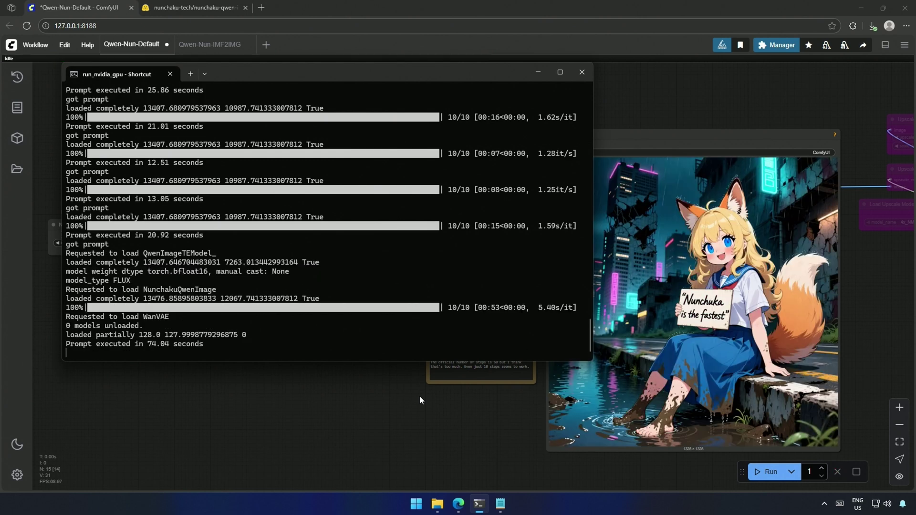
{"action": "scroll", "coordinate": [436, 428], "scroll_direction": "up", "scroll_amount": 5}
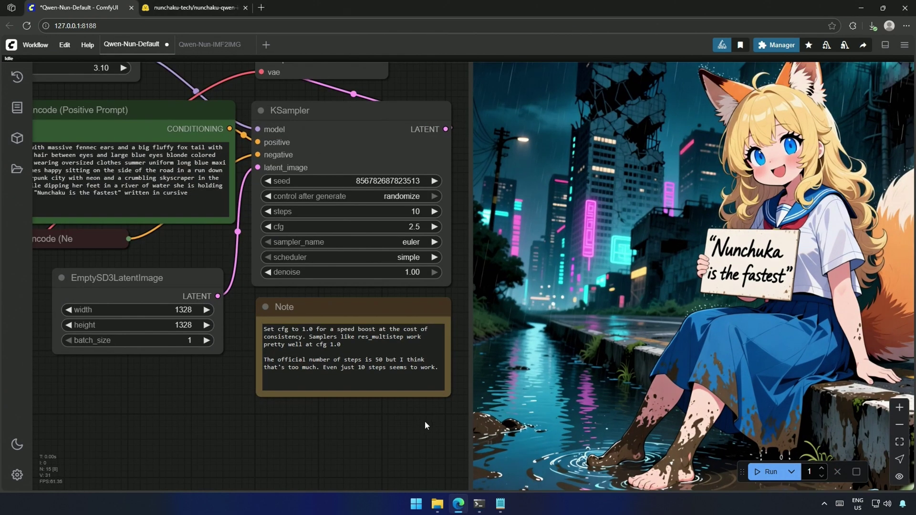
{"action": "scroll", "coordinate": [424, 421], "scroll_direction": "up", "scroll_amount": 3}
Change the KSampler steps to 8 for a rerun that finishes in about 52 seconds.
{"action": "left_click_drag", "start_coordinate": [219, 429], "coordinate": [188, 438]}
{"action": "scroll", "coordinate": [188, 437], "scroll_direction": "down", "scroll_amount": 3}
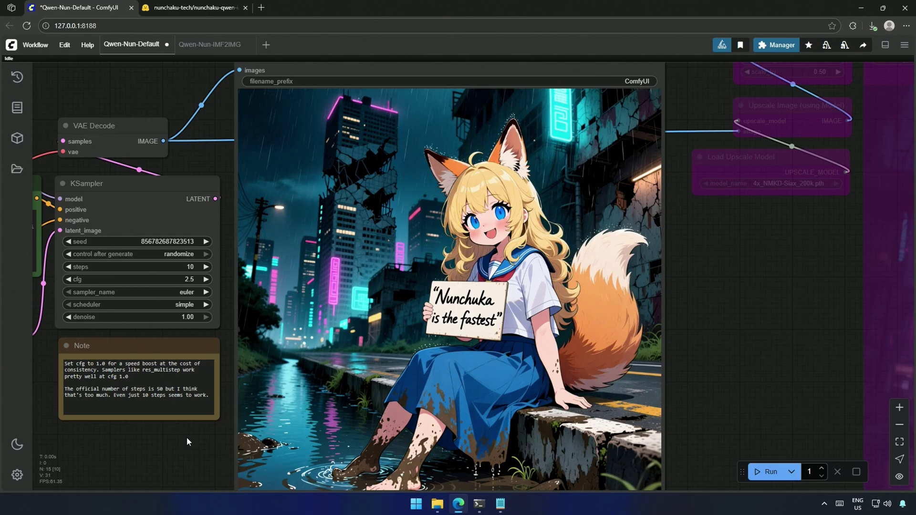
{"action": "scroll", "coordinate": [188, 437], "scroll_direction": "down", "scroll_amount": 3}
{"action": "scroll", "coordinate": [215, 438], "scroll_direction": "down", "scroll_amount": 2}
{"action": "double_click", "coordinate": [351, 282]}
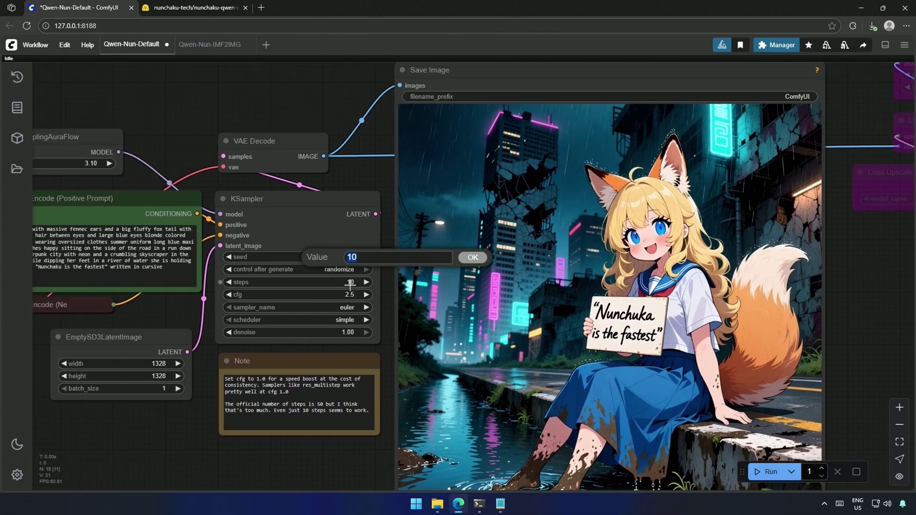
{"action": "type", "text": "8"}
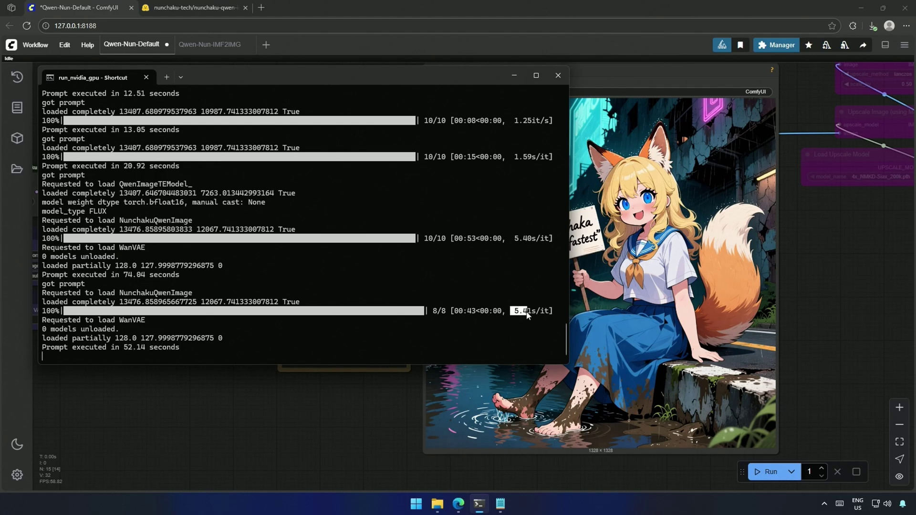
Run the 8-step workflow again, check its 52-second timing, and return to the graph.
{"action": "left_click", "coordinate": [573, 468]}
{"action": "left_click", "coordinate": [766, 471]}
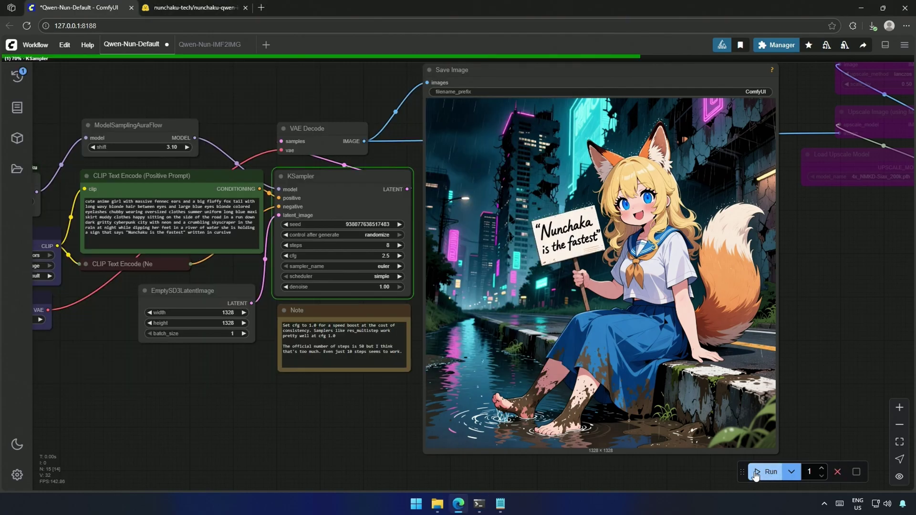
{"action": "scroll", "coordinate": [417, 374], "scroll_direction": "up", "scroll_amount": 3}
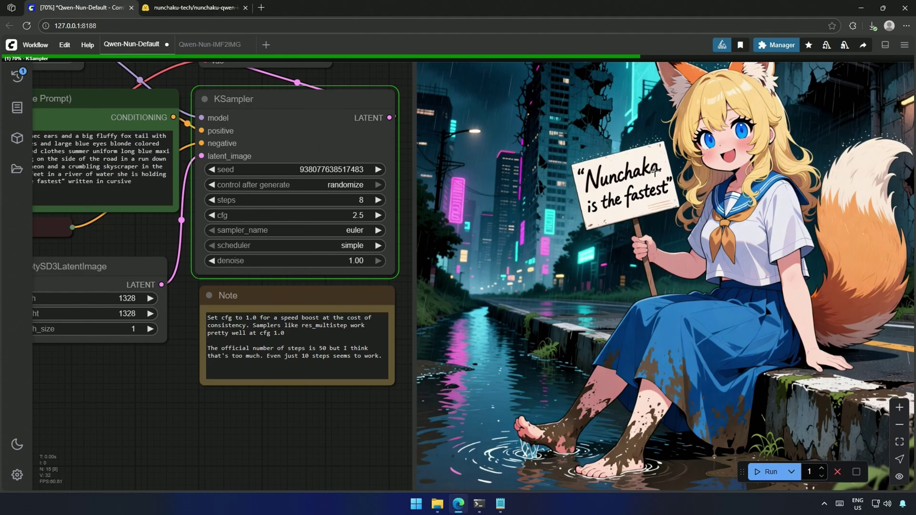
{"action": "scroll", "coordinate": [664, 171], "scroll_direction": "up", "scroll_amount": 2}
{"action": "scroll", "coordinate": [644, 210], "scroll_direction": "up", "scroll_amount": 2}
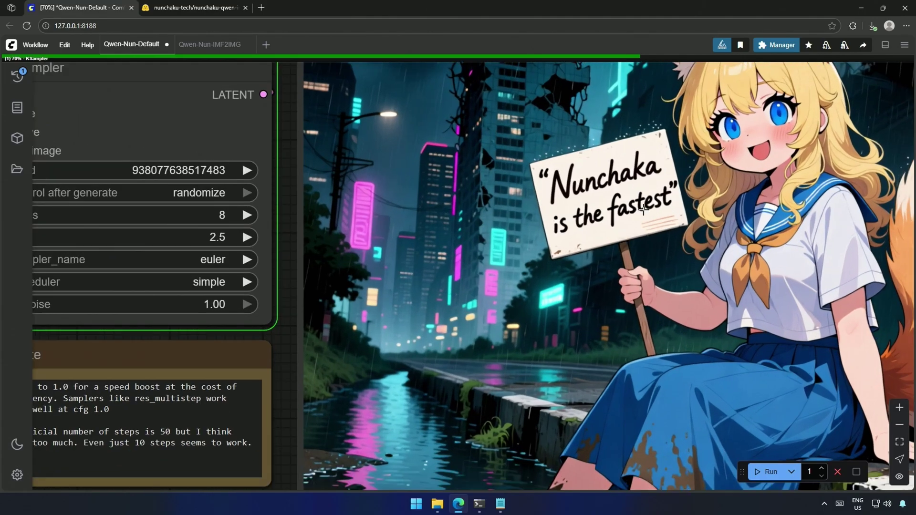
{"action": "scroll", "coordinate": [644, 210], "scroll_direction": "down", "scroll_amount": 2}
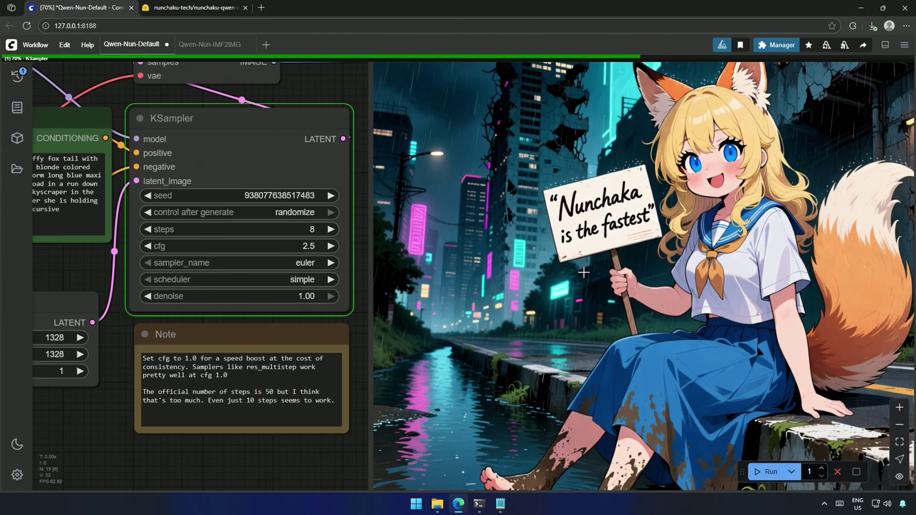
{"action": "scroll", "coordinate": [644, 209], "scroll_direction": "down", "scroll_amount": 2}
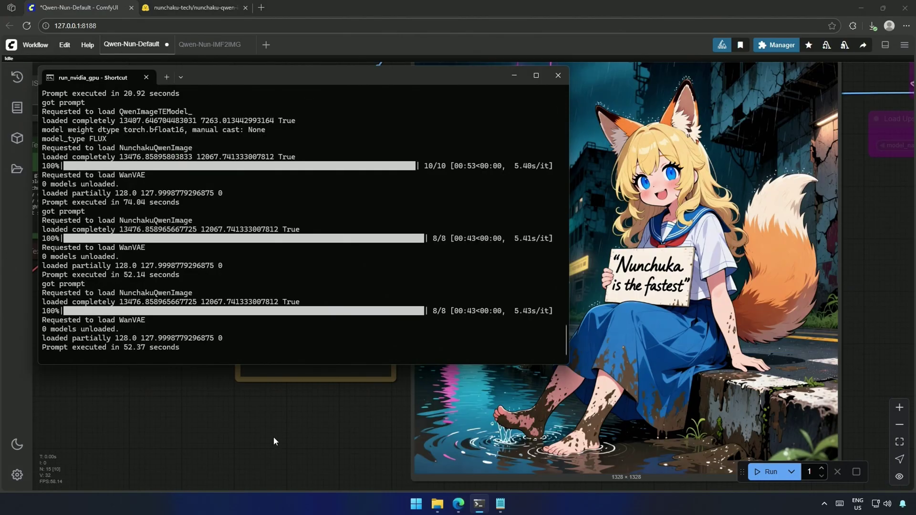
{"action": "left_click", "coordinate": [239, 432]}
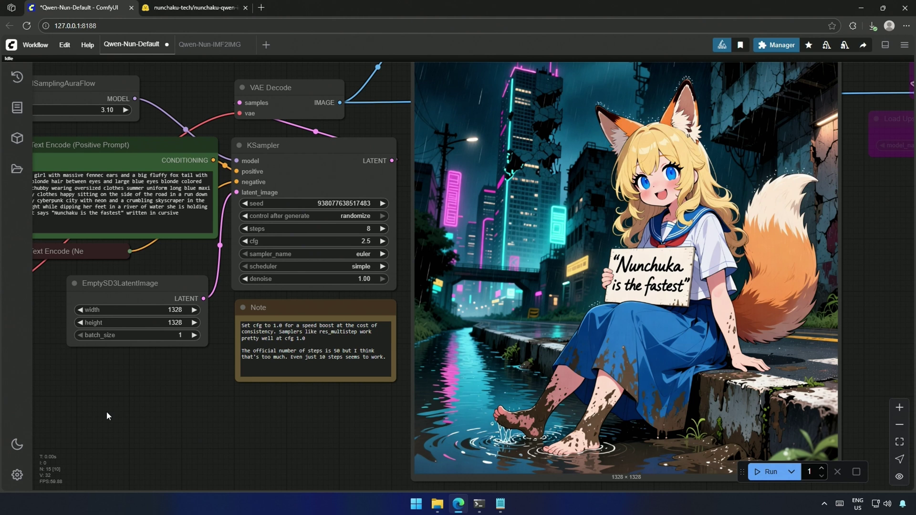
{"action": "scroll", "coordinate": [107, 411], "scroll_direction": "down", "scroll_amount": 3}
{"action": "left_click_drag", "start_coordinate": [96, 410], "coordinate": [353, 422]}
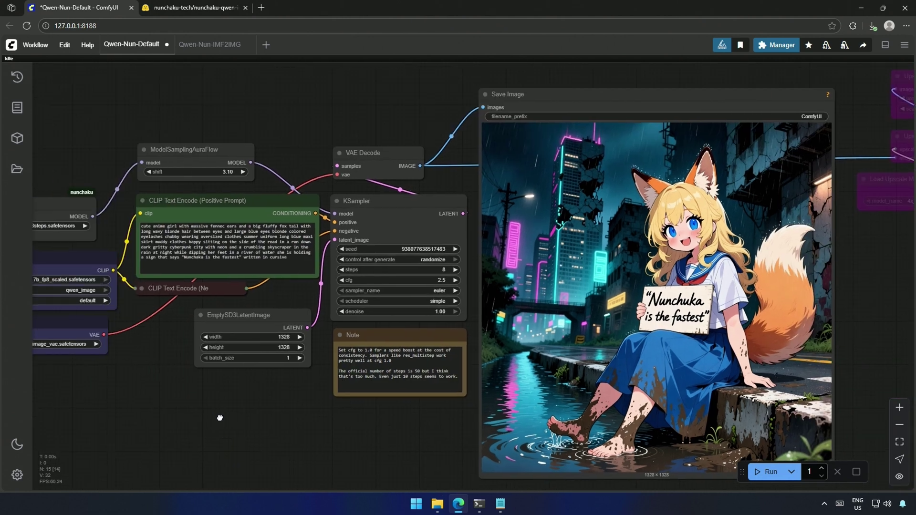
{"action": "scroll", "coordinate": [144, 386], "scroll_direction": "up", "scroll_amount": 3}
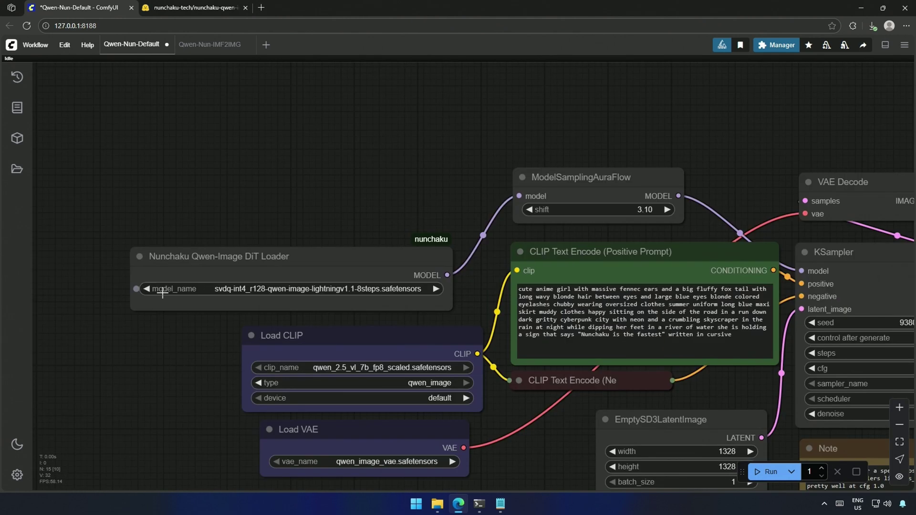
{"action": "scroll", "coordinate": [58, 295], "scroll_direction": "up", "scroll_amount": 4}
Load svdq-int4_r128-qwen-image-lightningv1.0-4steps in the DiT Loader and generate two 4-step images.
{"action": "left_click_drag", "start_coordinate": [165, 287], "coordinate": [189, 342]}
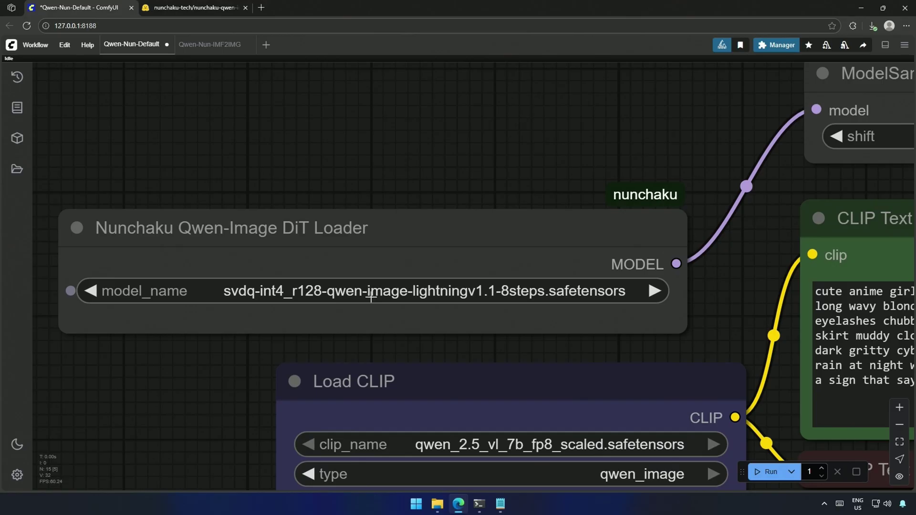
{"action": "left_click", "coordinate": [372, 297]}
{"action": "left_click", "coordinate": [444, 298]}
{"action": "scroll", "coordinate": [401, 319], "scroll_direction": "down", "scroll_amount": 5}
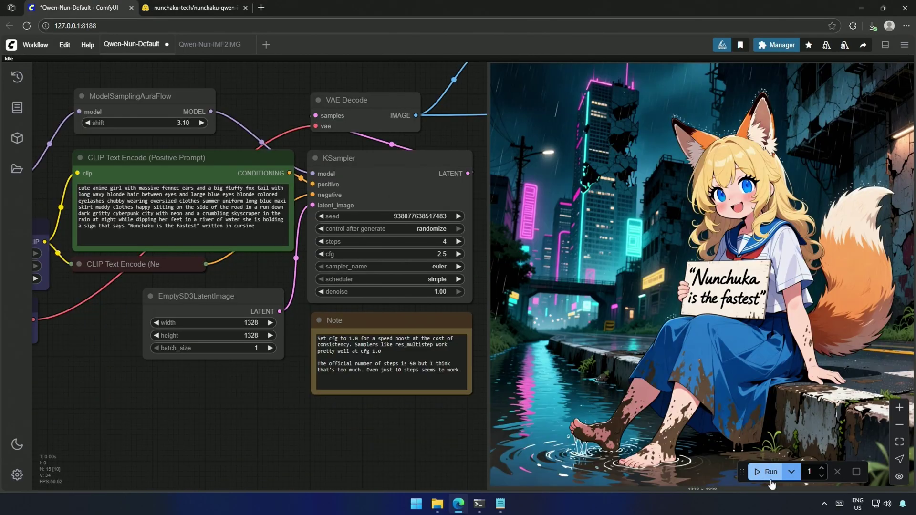
{"action": "left_click", "coordinate": [770, 471]}
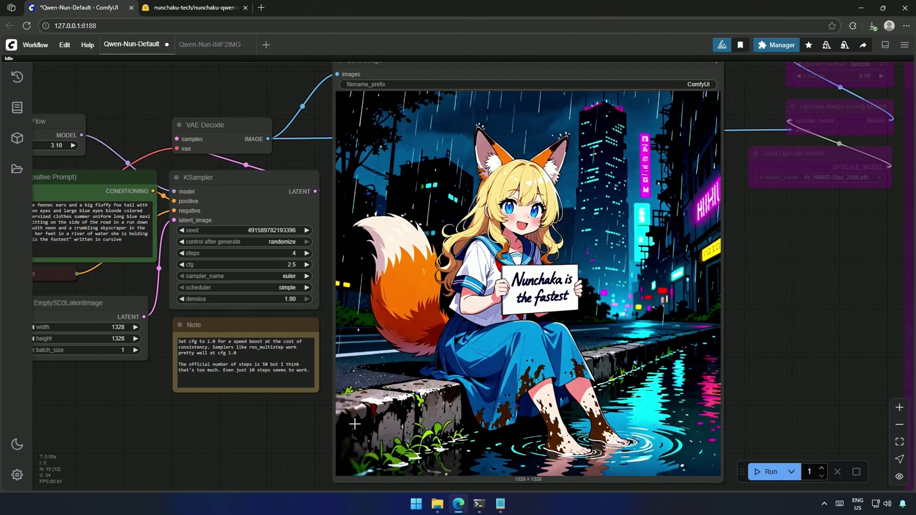
{"action": "left_click", "coordinate": [771, 472]}
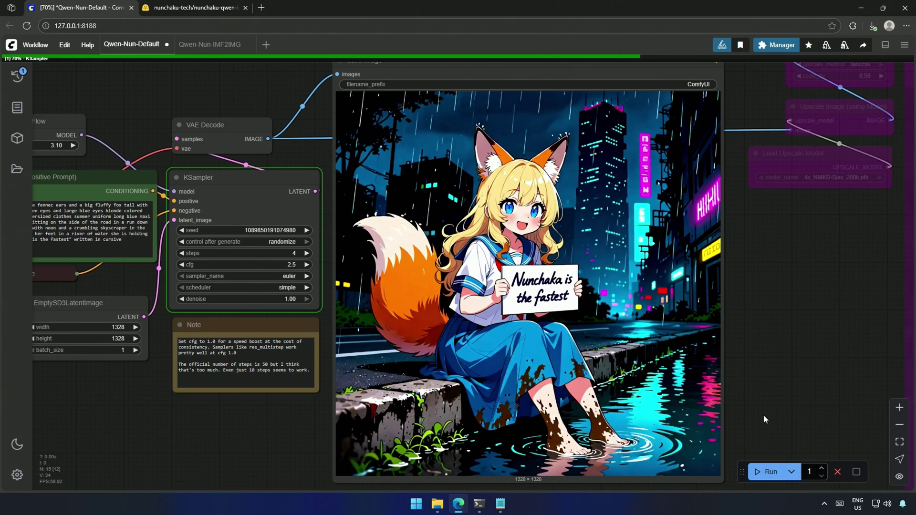
{"action": "left_click_drag", "start_coordinate": [764, 414], "coordinate": [828, 418]}
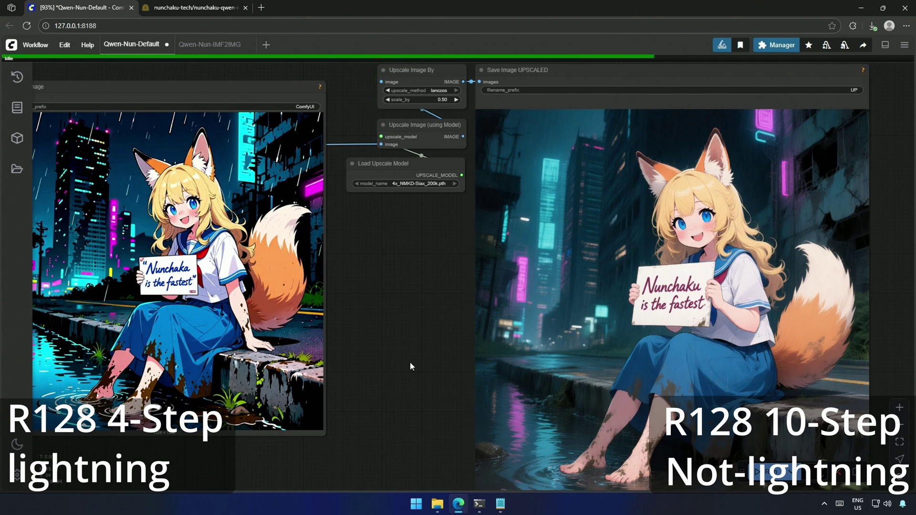
View the upscaled fox-girl image full size at actual pixels.
{"action": "double_click", "coordinate": [537, 341]}
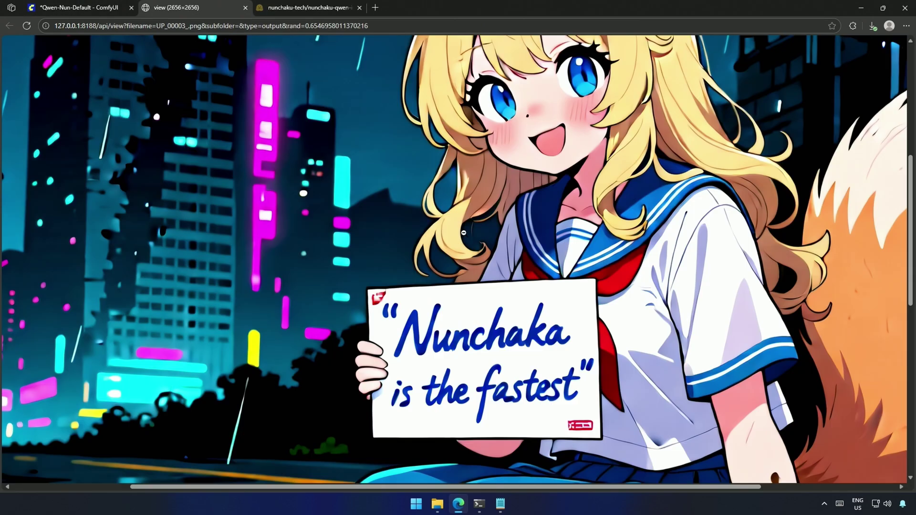
{"action": "left_click", "coordinate": [544, 208]}
{"action": "scroll", "coordinate": [543, 208], "scroll_direction": "up", "scroll_amount": 2}
{"action": "scroll", "coordinate": [544, 208], "scroll_direction": "down", "scroll_amount": 4}
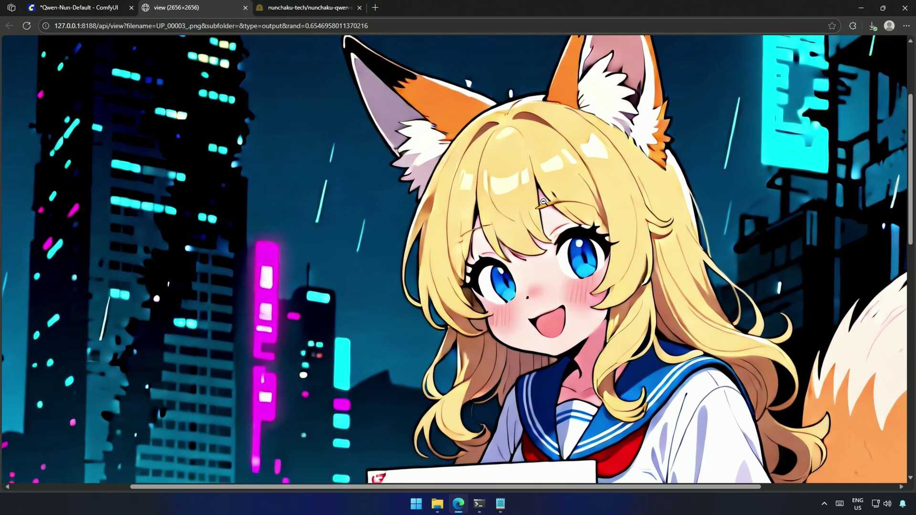
{"action": "scroll", "coordinate": [543, 202], "scroll_direction": "down", "scroll_amount": 4}
{"action": "scroll", "coordinate": [543, 203], "scroll_direction": "down", "scroll_amount": 3}
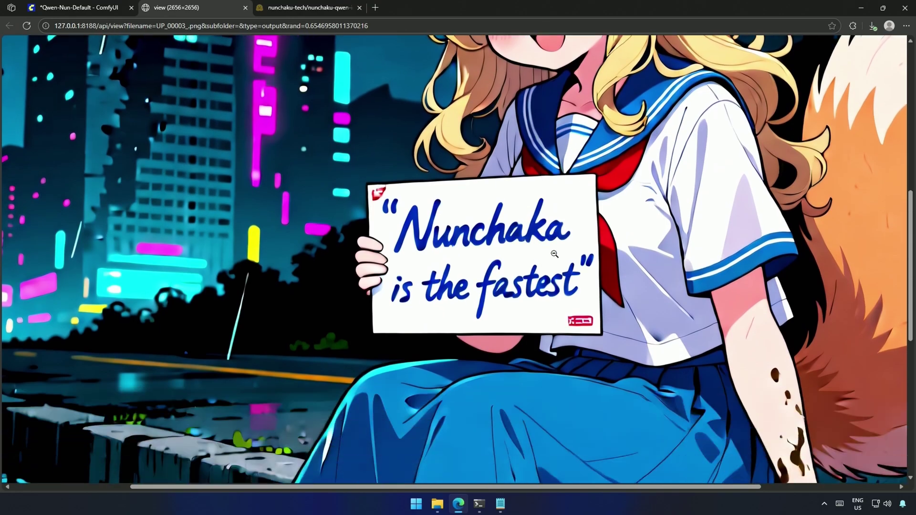
{"action": "scroll", "coordinate": [557, 240], "scroll_direction": "down", "scroll_amount": 2}
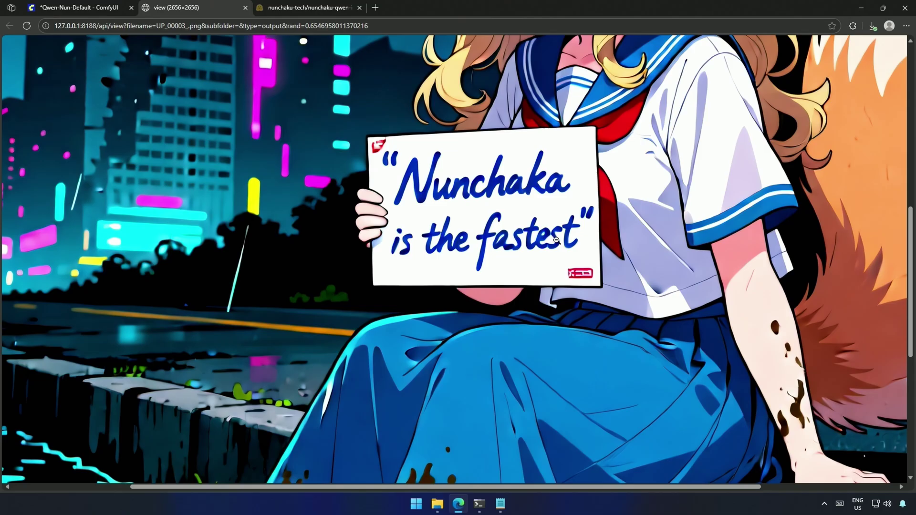
{"action": "scroll", "coordinate": [557, 240], "scroll_direction": "down", "scroll_amount": 3}
{"action": "scroll", "coordinate": [551, 243], "scroll_direction": "down", "scroll_amount": 5}
{"action": "scroll", "coordinate": [546, 248], "scroll_direction": "down", "scroll_amount": 3}
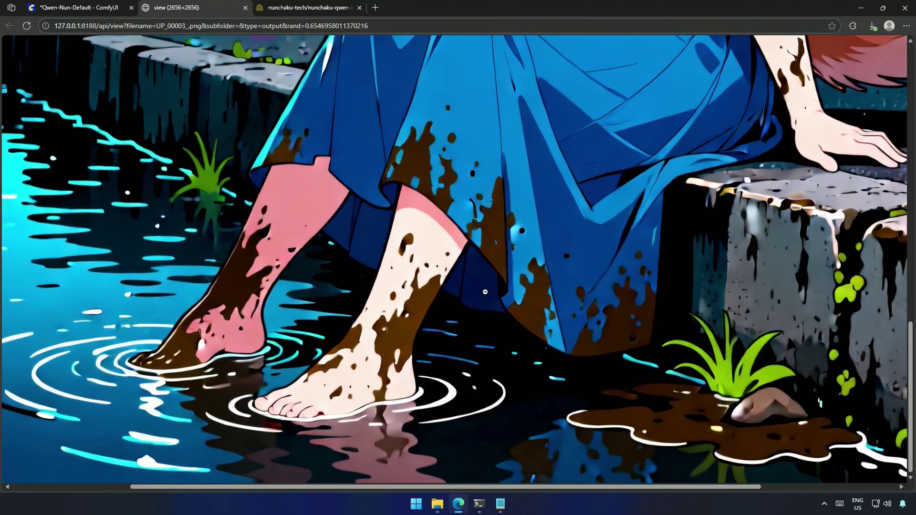
{"action": "scroll", "coordinate": [487, 288], "scroll_direction": "up", "scroll_amount": 4}
{"action": "scroll", "coordinate": [501, 279], "scroll_direction": "up", "scroll_amount": 5}
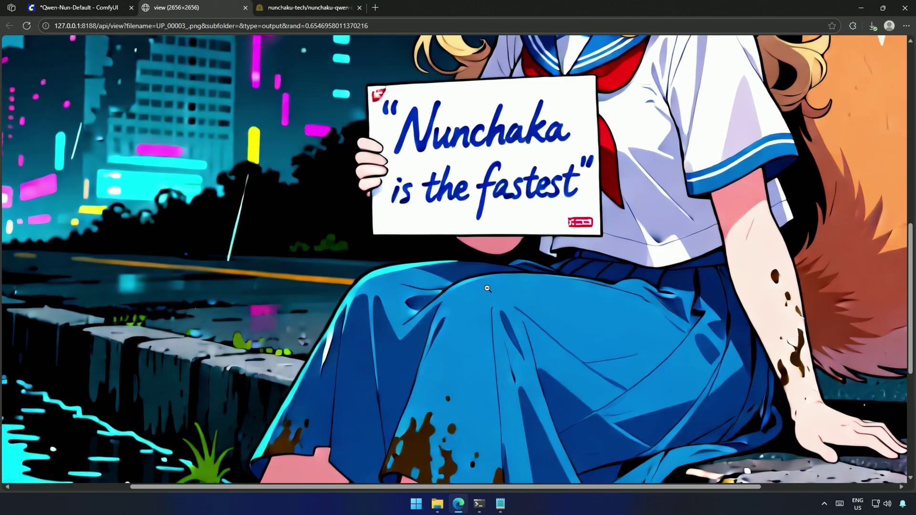
{"action": "scroll", "coordinate": [515, 264], "scroll_direction": "up", "scroll_amount": 4}
{"action": "scroll", "coordinate": [522, 259], "scroll_direction": "up", "scroll_amount": 3}
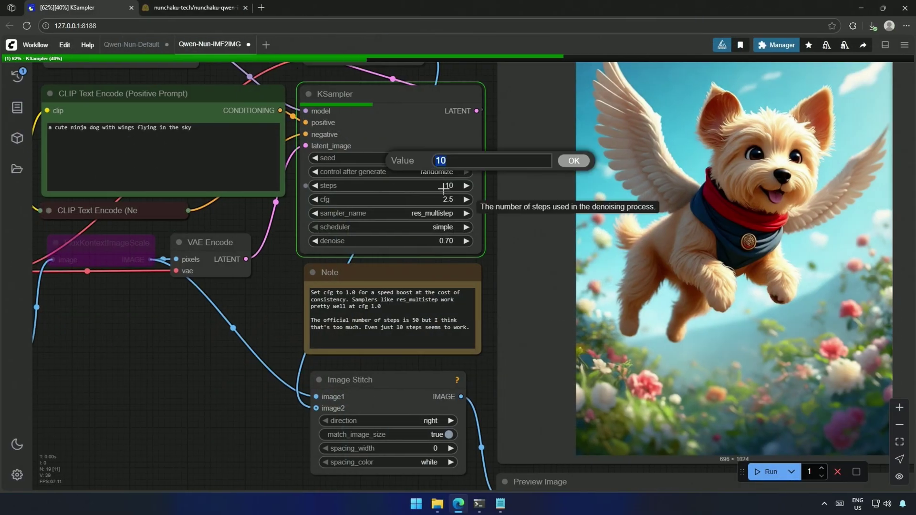
{"action": "type", "text": "4"}
Confirm 4 sampling steps and note the 12-second img2img run time in the console.
{"action": "key", "text": "Return"}
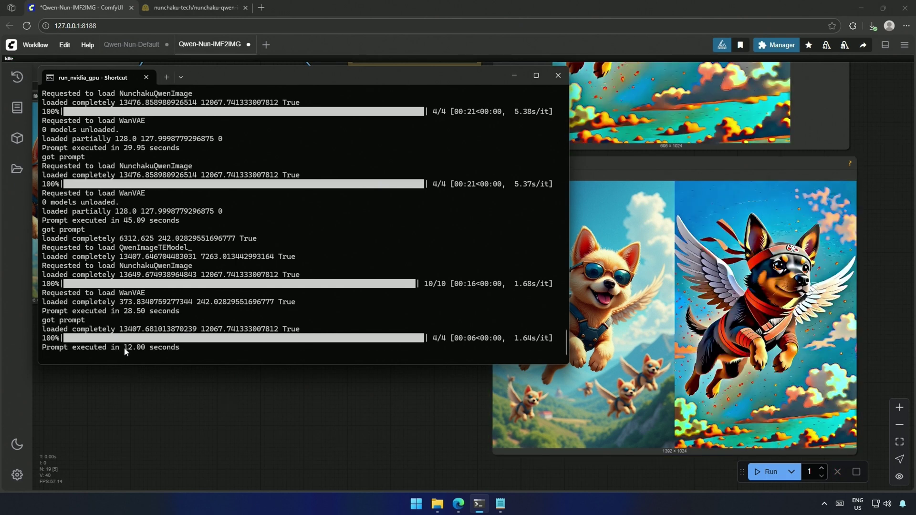
{"action": "left_click_drag", "start_coordinate": [124, 348], "coordinate": [183, 348]}
{"action": "key", "text": "alt+Tab"}
{"action": "scroll", "coordinate": [141, 386], "scroll_direction": "down", "scroll_amount": 3}
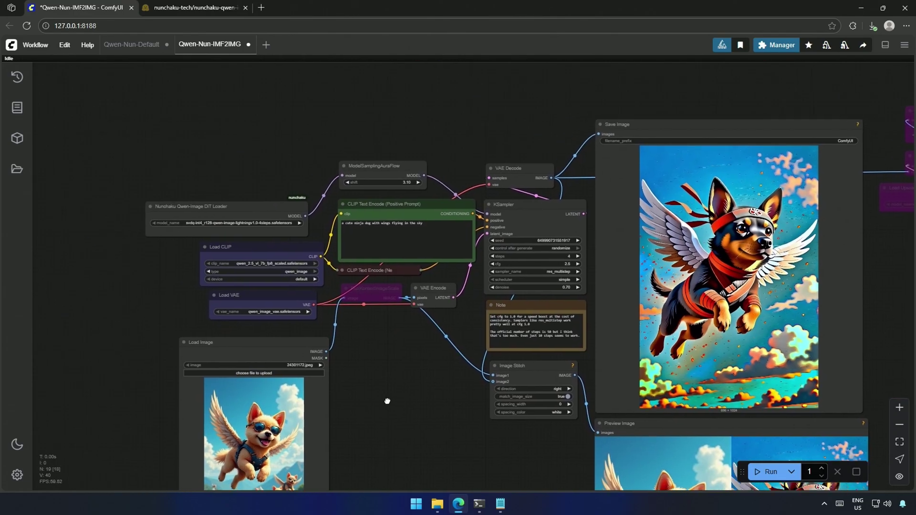
Switch the KSampler sampler to euler.
{"action": "left_click_drag", "start_coordinate": [240, 336], "coordinate": [386, 412]}
{"action": "scroll", "coordinate": [385, 412], "scroll_direction": "up", "scroll_amount": 5}
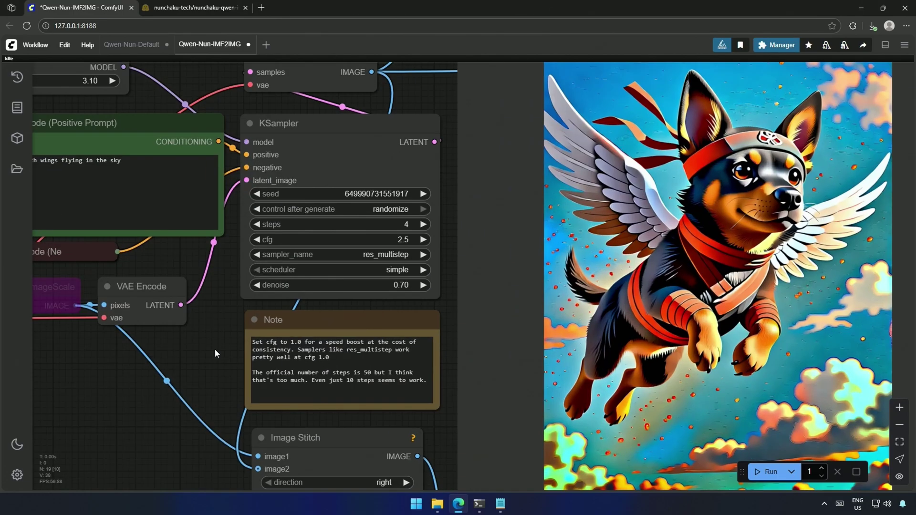
{"action": "left_click", "coordinate": [384, 255]}
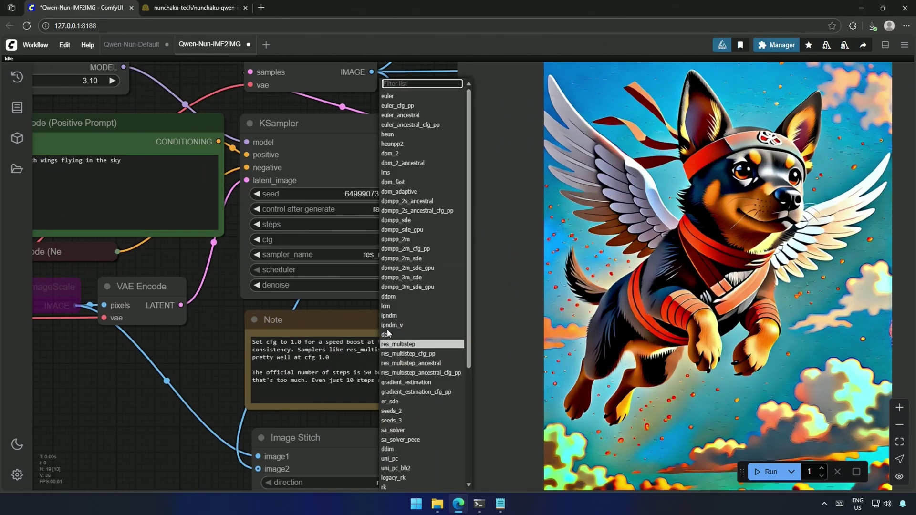
{"action": "left_click", "coordinate": [390, 95]}
{"action": "scroll", "coordinate": [397, 287], "scroll_direction": "down", "scroll_amount": 5}
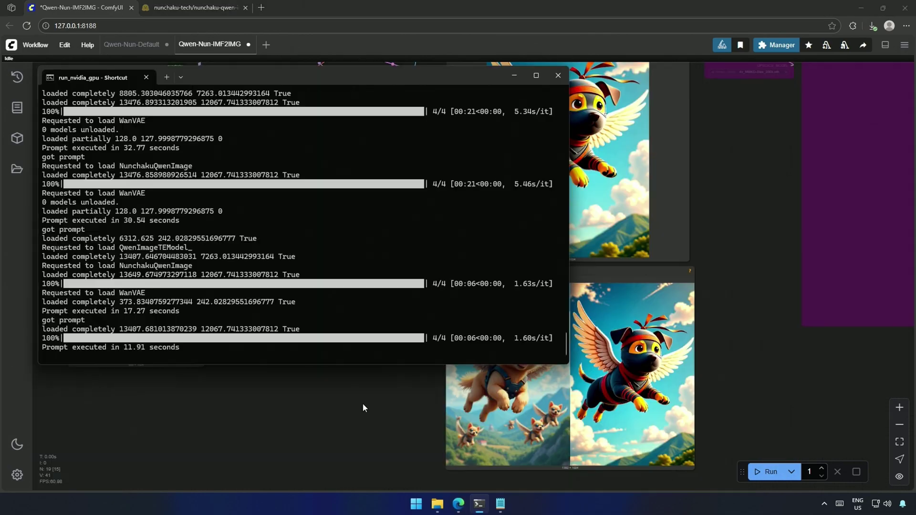
Highlight 'ninja dog with wings flying in the sky' in the prompt and inspect the ninja corgi result.
{"action": "left_click", "coordinate": [365, 406]}
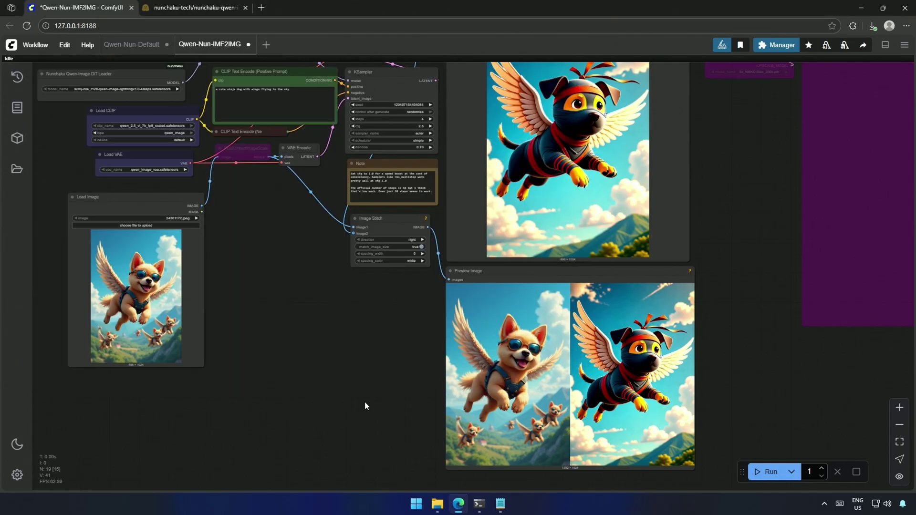
{"action": "scroll", "coordinate": [364, 406], "scroll_direction": "up", "scroll_amount": 4}
{"action": "mouse_move", "coordinate": [386, 403]}
{"action": "left_mouse_down"}
{"action": "mouse_move", "coordinate": [234, 395]}
{"action": "mouse_move", "coordinate": [411, 461]}
{"action": "left_mouse_up"}
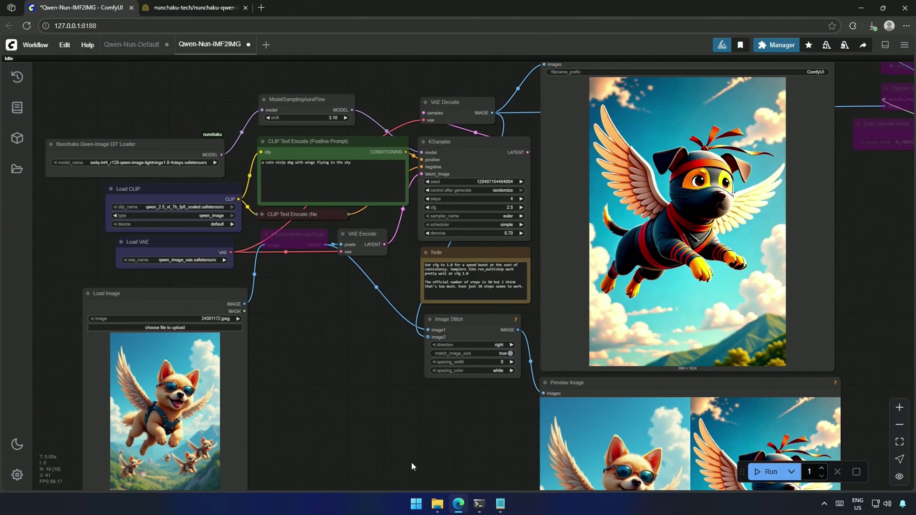
{"action": "scroll", "coordinate": [397, 407], "scroll_direction": "up", "scroll_amount": 5}
{"action": "left_click_drag", "start_coordinate": [242, 154], "coordinate": [419, 154]}
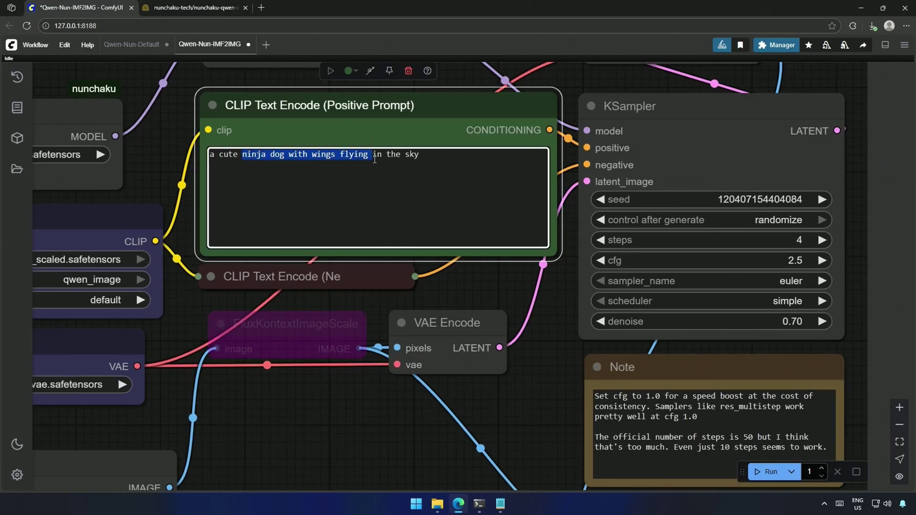
{"action": "scroll", "coordinate": [349, 410], "scroll_direction": "down", "scroll_amount": 4}
{"action": "left_click_drag", "start_coordinate": [322, 387], "coordinate": [221, 289]}
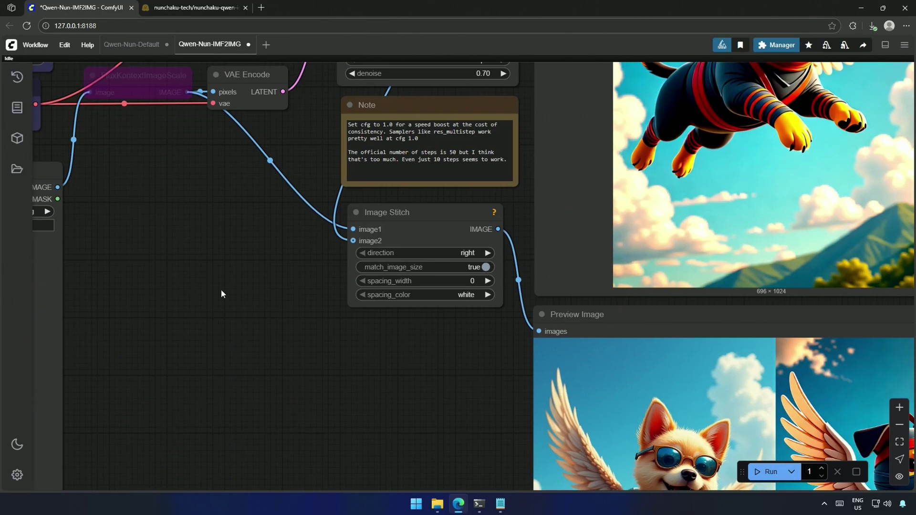
{"action": "left_click_drag", "start_coordinate": [258, 358], "coordinate": [93, 268]}
{"action": "scroll", "coordinate": [93, 268], "scroll_direction": "up", "scroll_amount": 3}
{"action": "scroll", "coordinate": [109, 283], "scroll_direction": "down", "scroll_amount": 2}
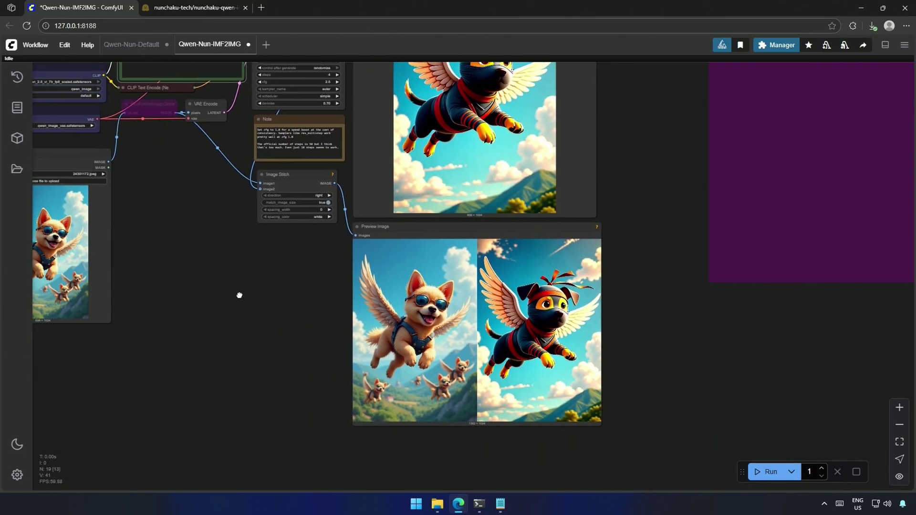
{"action": "left_click_drag", "start_coordinate": [143, 322], "coordinate": [216, 402]}
{"action": "scroll", "coordinate": [248, 451], "scroll_direction": "up", "scroll_amount": 3}
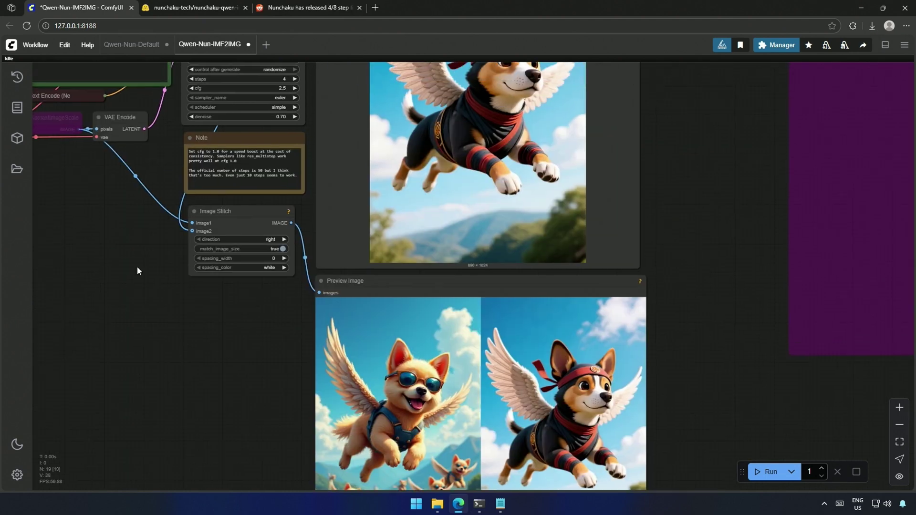
Set denoise to 0.20 and check the stitched preview.
{"action": "left_click_drag", "start_coordinate": [136, 267], "coordinate": [215, 358]}
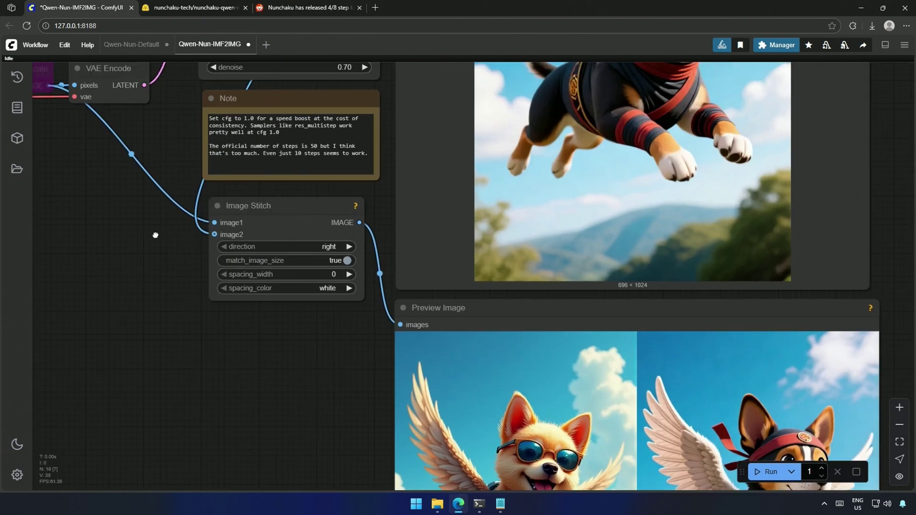
{"action": "scroll", "coordinate": [215, 286], "scroll_direction": "up", "scroll_amount": 3}
{"action": "double_click", "coordinate": [351, 257]}
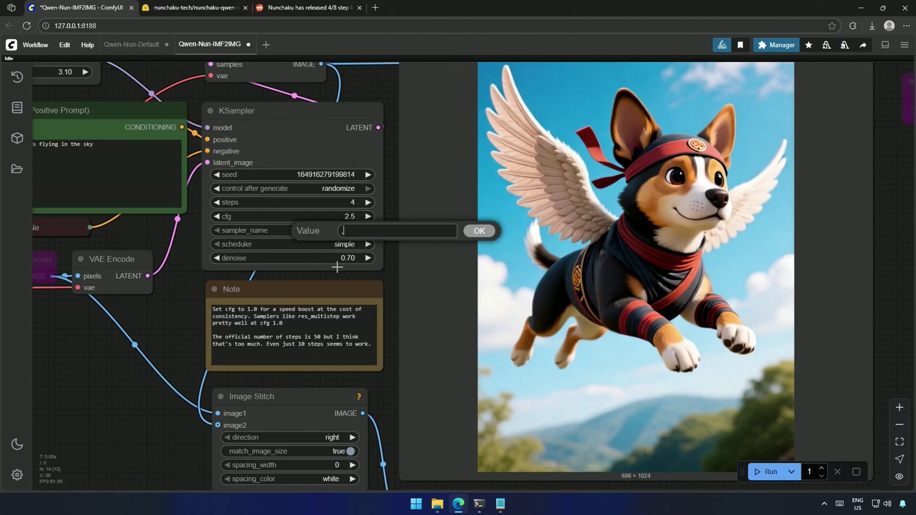
{"action": "type", "text": ".20"}
{"action": "key", "text": "Return"}
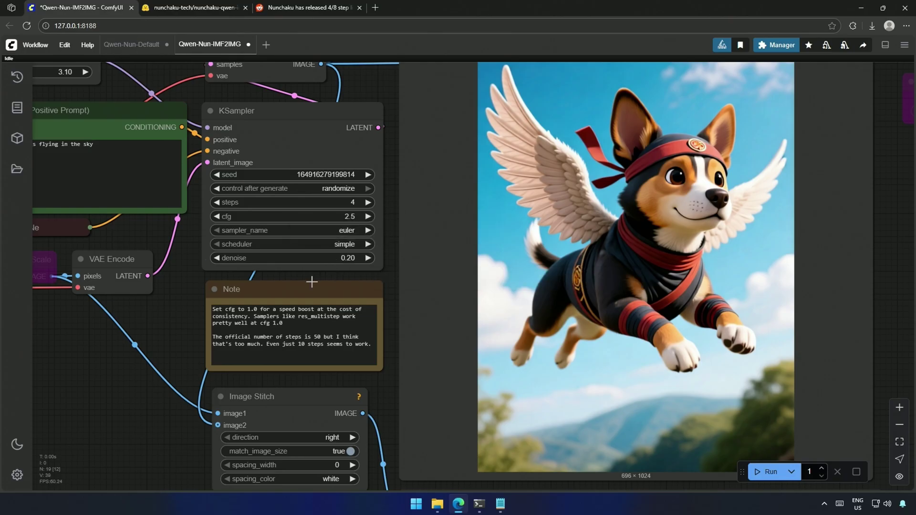
{"action": "scroll", "coordinate": [311, 282], "scroll_direction": "down", "scroll_amount": 3}
{"action": "left_click_drag", "start_coordinate": [215, 358], "coordinate": [315, 379]}
{"action": "scroll", "coordinate": [336, 409], "scroll_direction": "up", "scroll_amount": 3}
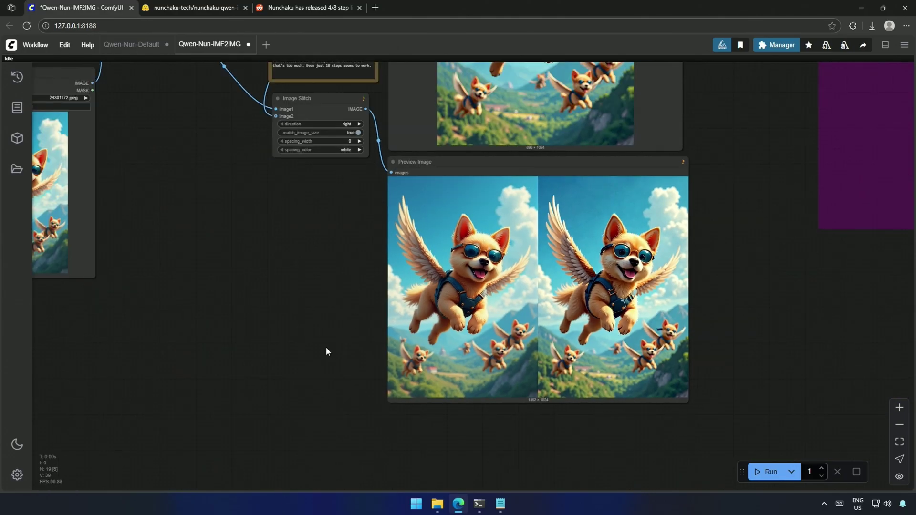
Set denoise to 0.55, queue a generation, and view the stitched result.
{"action": "left_click_drag", "start_coordinate": [322, 341], "coordinate": [273, 303]}
{"action": "scroll", "coordinate": [265, 303], "scroll_direction": "up", "scroll_amount": 5}
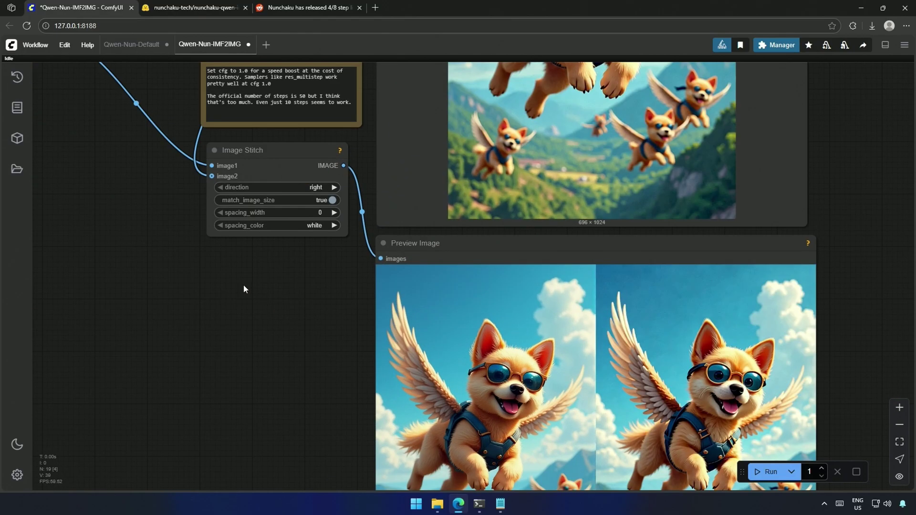
{"action": "double_click", "coordinate": [289, 164]}
{"action": "type", "text": "0.55"}
{"action": "key", "text": "Return"}
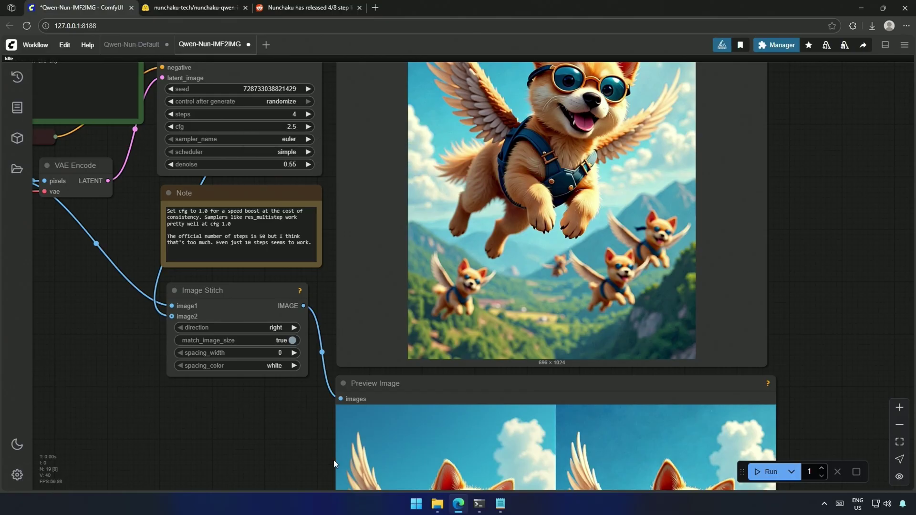
{"action": "key", "text": "ctrl+Return"}
{"action": "mouse_move", "coordinate": [242, 462]}
{"action": "left_mouse_down"}
{"action": "mouse_move", "coordinate": [208, 258]}
{"action": "mouse_move", "coordinate": [308, 438]}
{"action": "mouse_move", "coordinate": [197, 195]}
{"action": "left_mouse_up"}
Set denoise to 1, queue another generation, and view the blue-clad ninja corgi preview.
{"action": "double_click", "coordinate": [317, 210]}
{"action": "type", "text": "1"}
{"action": "key", "text": "Return"}
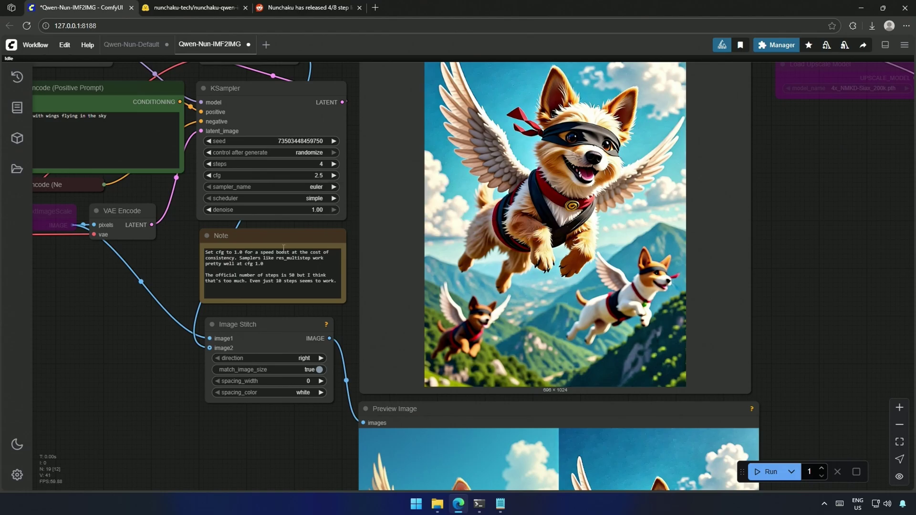
{"action": "key", "text": "ctrl+Return"}
{"action": "mouse_move", "coordinate": [284, 237]}
{"action": "left_mouse_down"}
{"action": "mouse_move", "coordinate": [283, 148]}
{"action": "mouse_move", "coordinate": [284, 157]}
{"action": "left_mouse_up"}
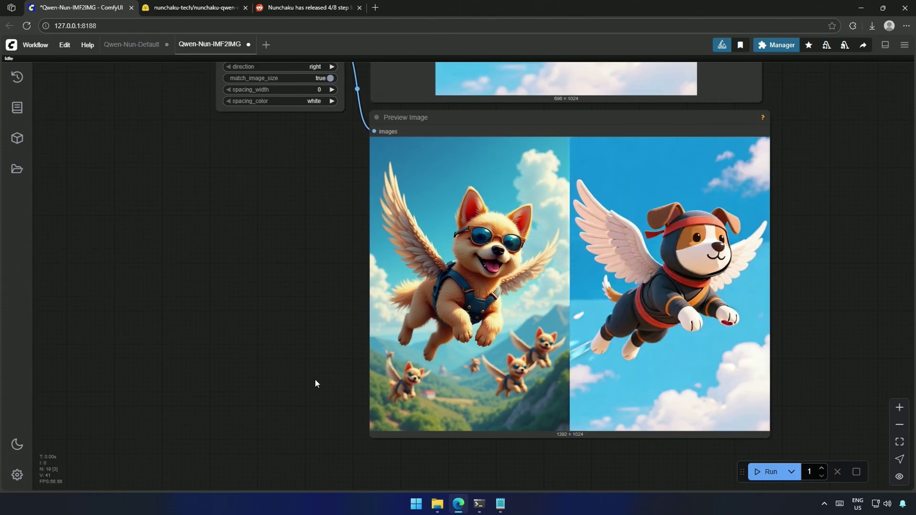
{"action": "scroll", "coordinate": [315, 384], "scroll_direction": "down", "scroll_amount": 3}
{"action": "mouse_move", "coordinate": [298, 369]}
{"action": "left_mouse_down"}
{"action": "mouse_move", "coordinate": [297, 446]}
{"action": "mouse_move", "coordinate": [296, 387]}
{"action": "left_mouse_up"}
{"action": "scroll", "coordinate": [501, 322], "scroll_direction": "up", "scroll_amount": 3}
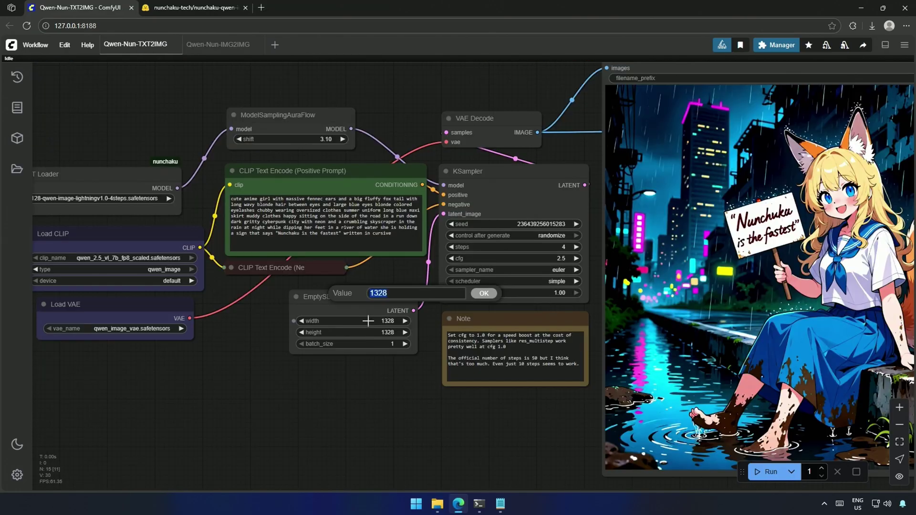
{"action": "type", "text": "1024"}
Set the latent height to 1024, start a text-to-image run, and watch the console.
{"action": "key", "text": "Return"}
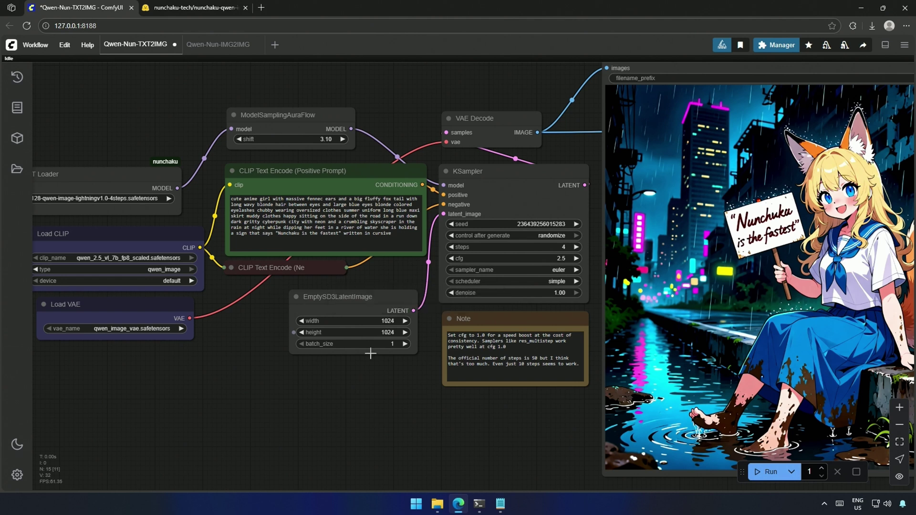
{"action": "left_click", "coordinate": [765, 471]}
{"action": "left_click_drag", "start_coordinate": [348, 389], "coordinate": [332, 368]}
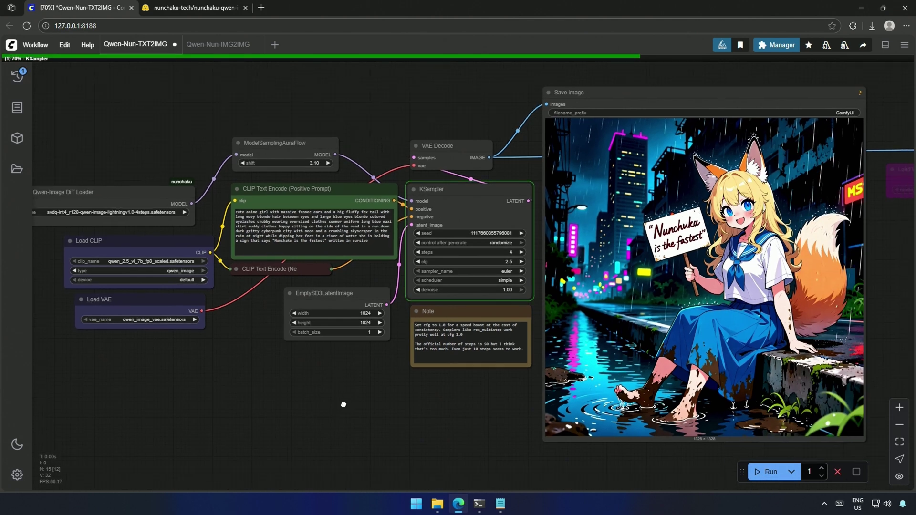
{"action": "key", "text": "alt+Tab"}
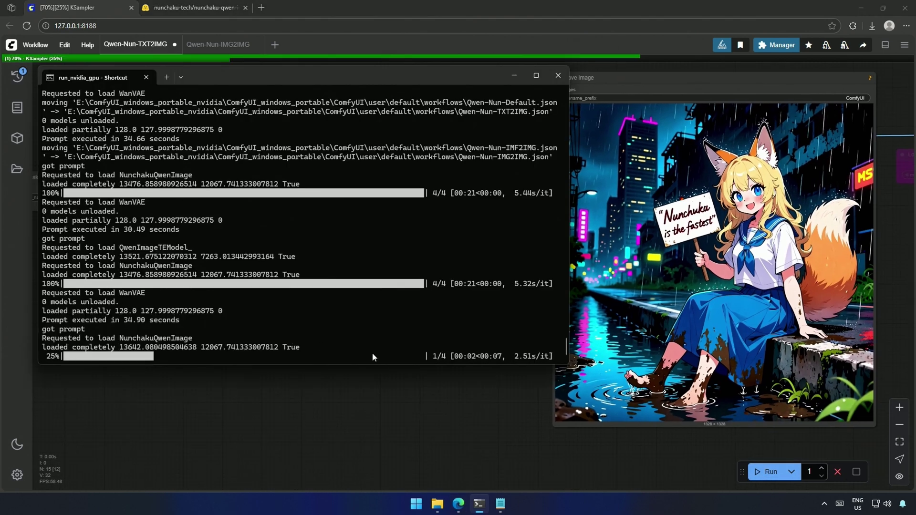
Search nodes for 'flux' without adding one, then move the Nunchaku Qwen-Image DiT Loader up-left.
{"action": "key", "text": "alt+Tab"}
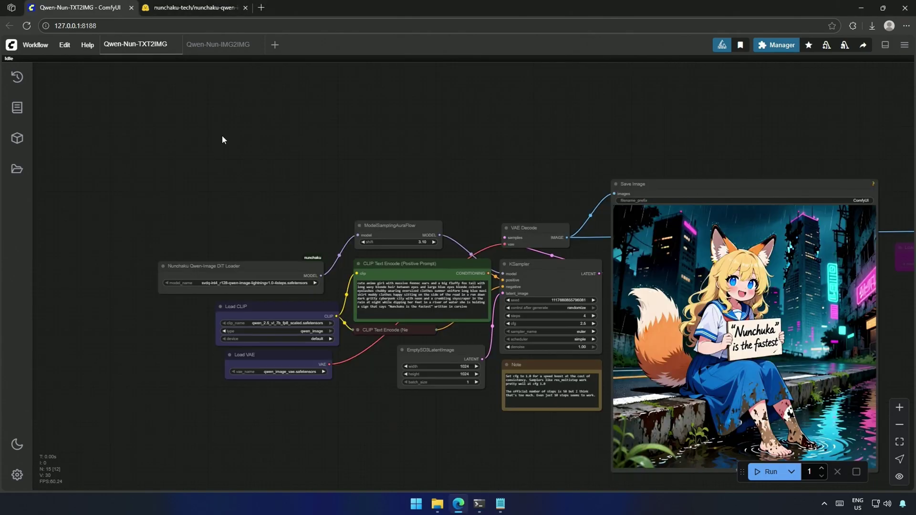
{"action": "double_click", "coordinate": [223, 136]}
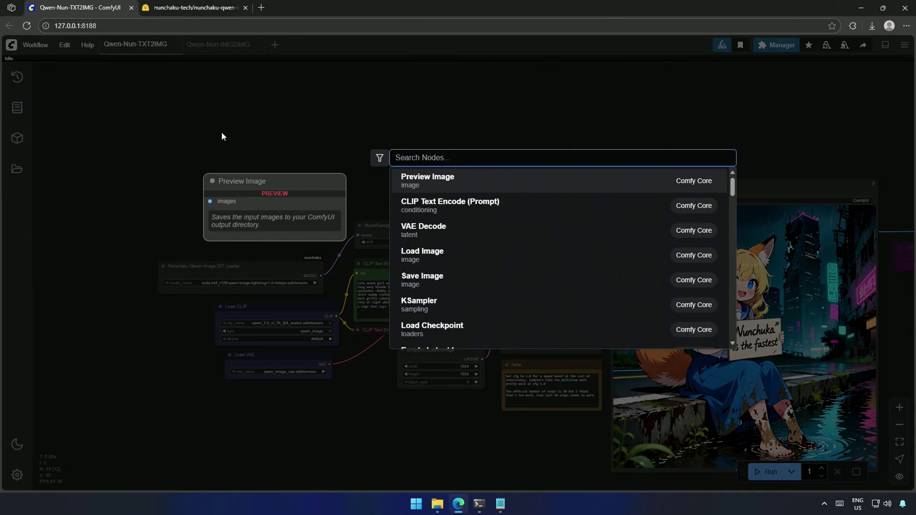
{"action": "type", "text": "flux"}
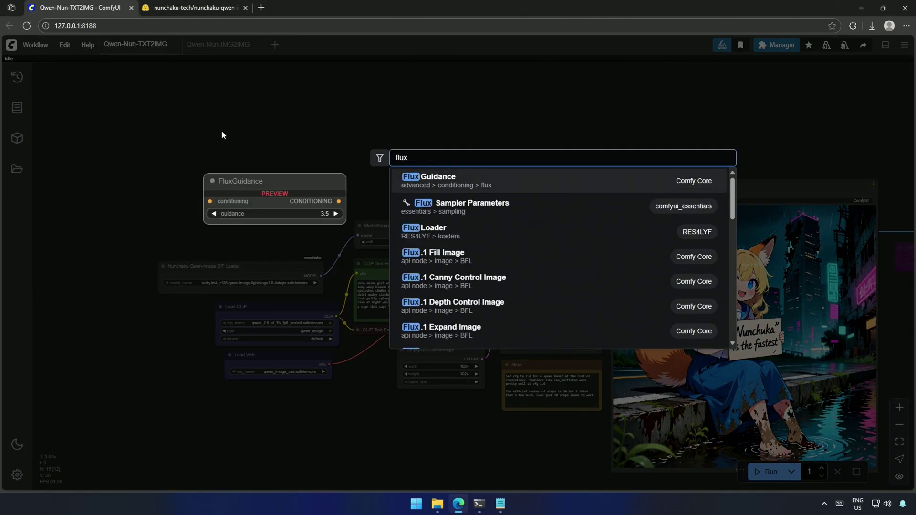
{"action": "scroll", "coordinate": [453, 286], "scroll_direction": "down", "scroll_amount": 5}
{"action": "scroll", "coordinate": [453, 257], "scroll_direction": "down", "scroll_amount": 3}
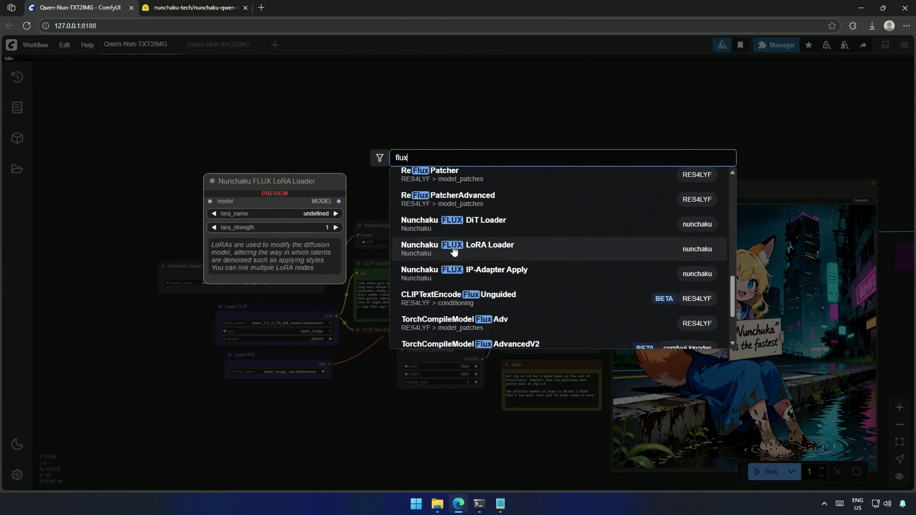
{"action": "left_click", "coordinate": [334, 120]}
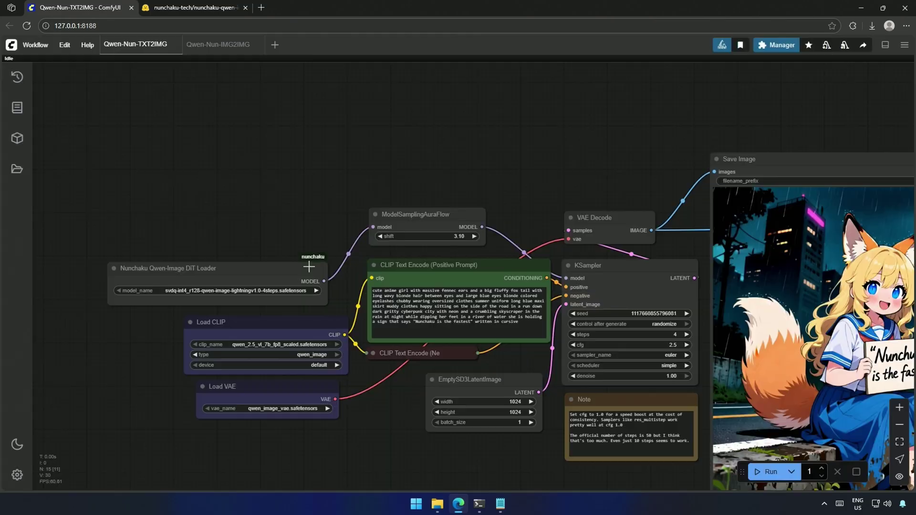
{"action": "left_click_drag", "start_coordinate": [236, 269], "coordinate": [114, 208]}
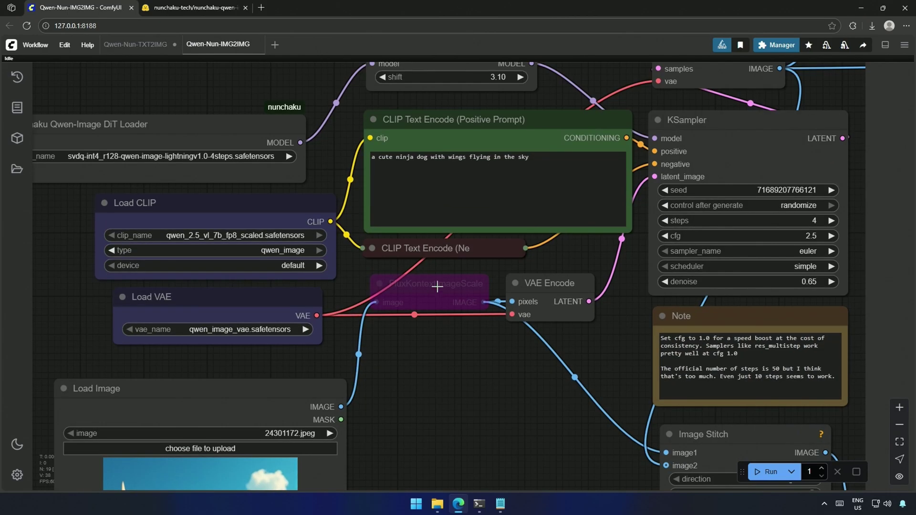
Select the FluxKontextImageScale node in the image-to-image workflow.
{"action": "left_click", "coordinate": [436, 287]}
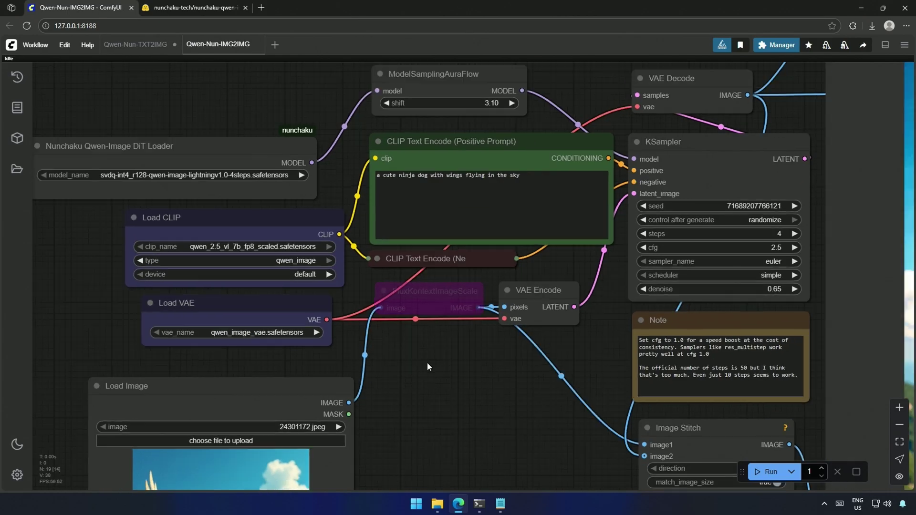
{"action": "scroll", "coordinate": [425, 364], "scroll_direction": "down", "scroll_amount": 2}
Review the Sage Attention graph, then switch to the console to check the ~19-second run times.
{"action": "left_click_drag", "start_coordinate": [452, 403], "coordinate": [347, 249]}
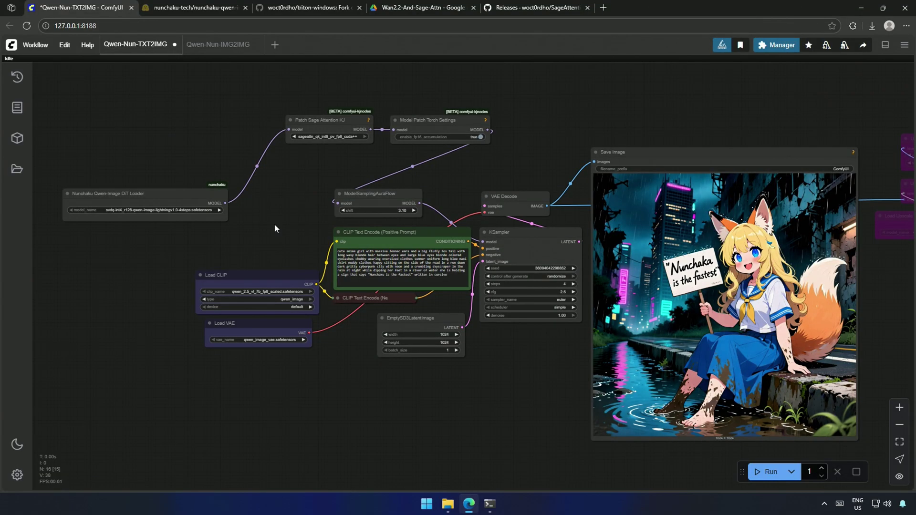
{"action": "key", "text": "alt+Tab"}
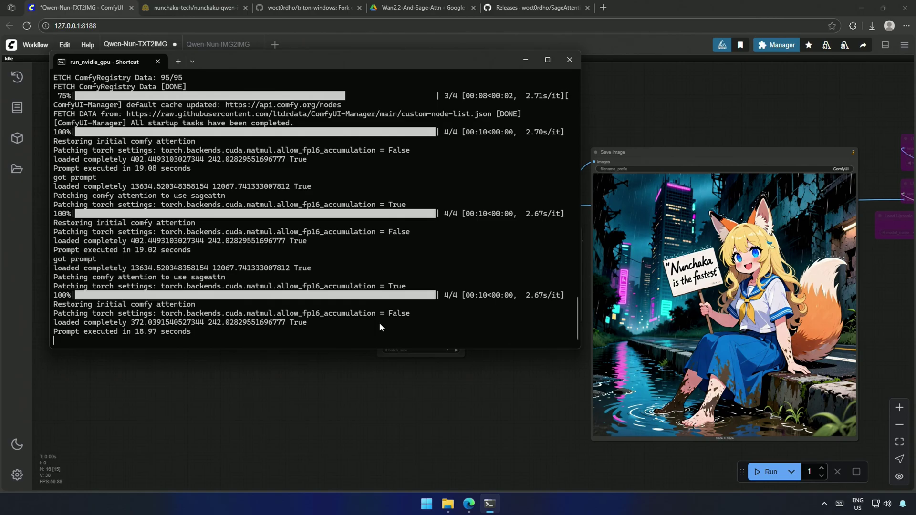